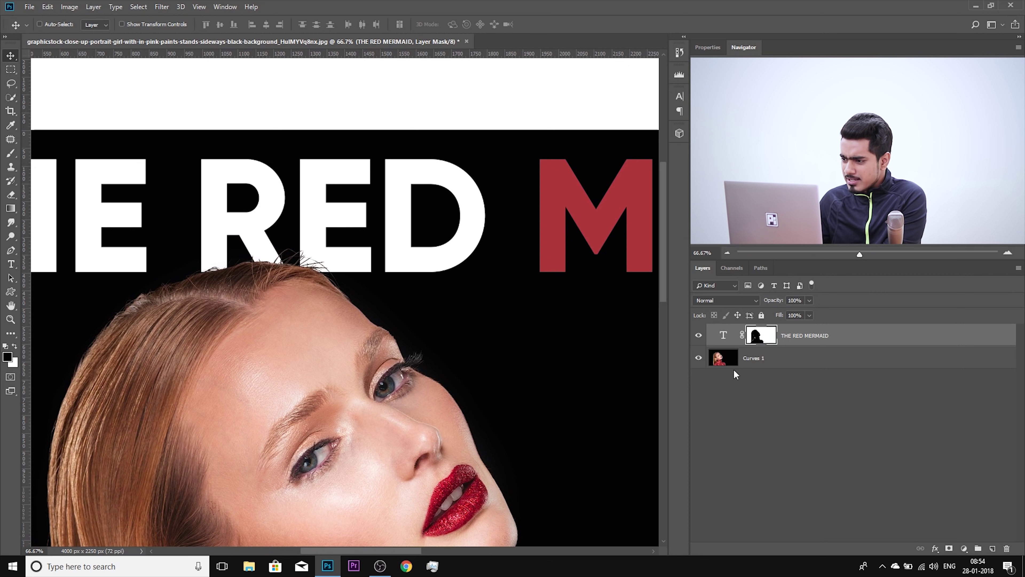
# Compare the THE RED MERMAID text with its layer mask off and on, and inspect the mask on its own
pyautogui.keyDown('shift'); pyautogui.click(763, 341); pyautogui.keyUp('shift')
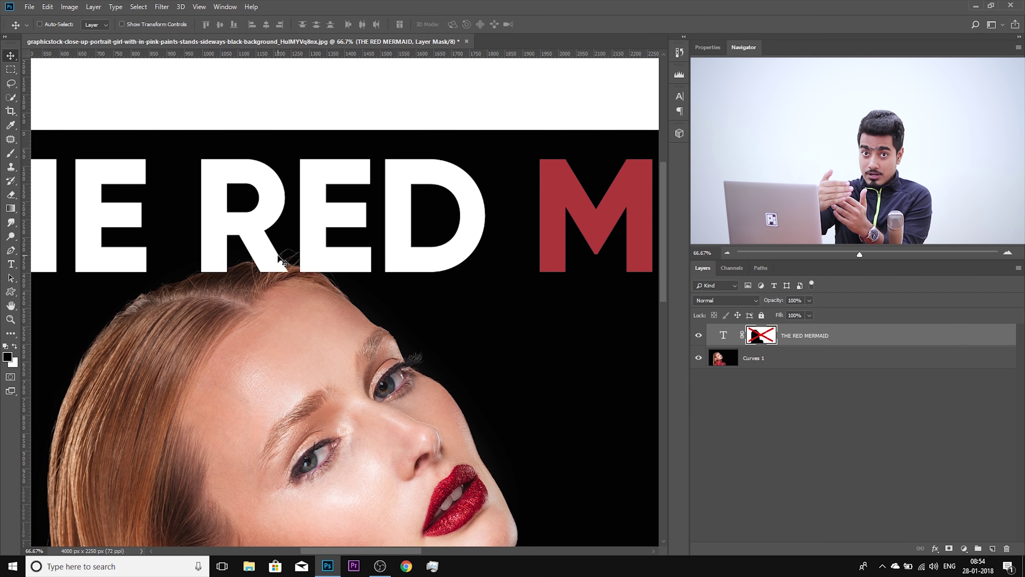
pyautogui.keyDown('shift'); pyautogui.click(753, 343); pyautogui.keyUp('shift')
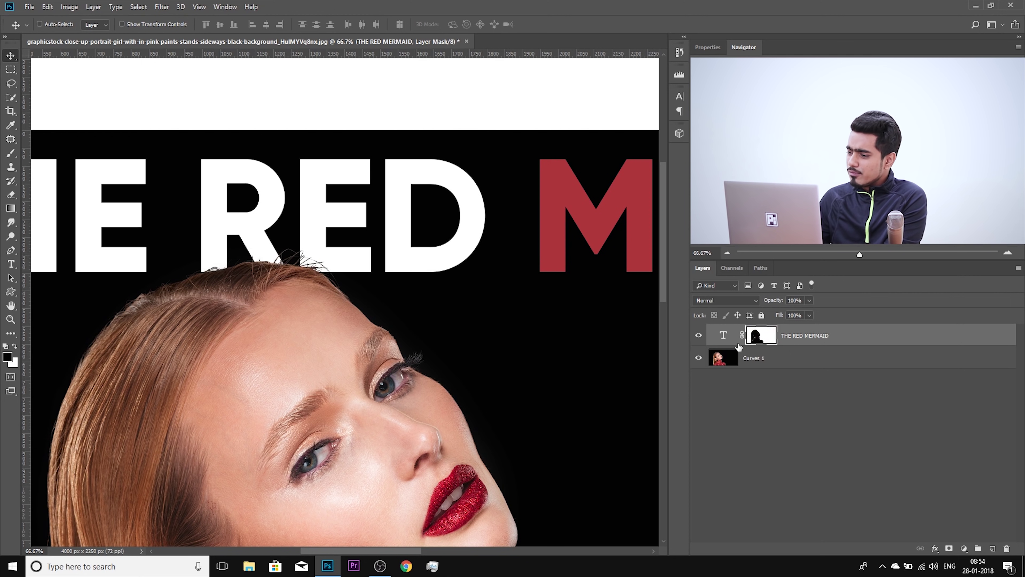
pyautogui.keyDown('alt'); pyautogui.click(758, 336); pyautogui.keyUp('alt')
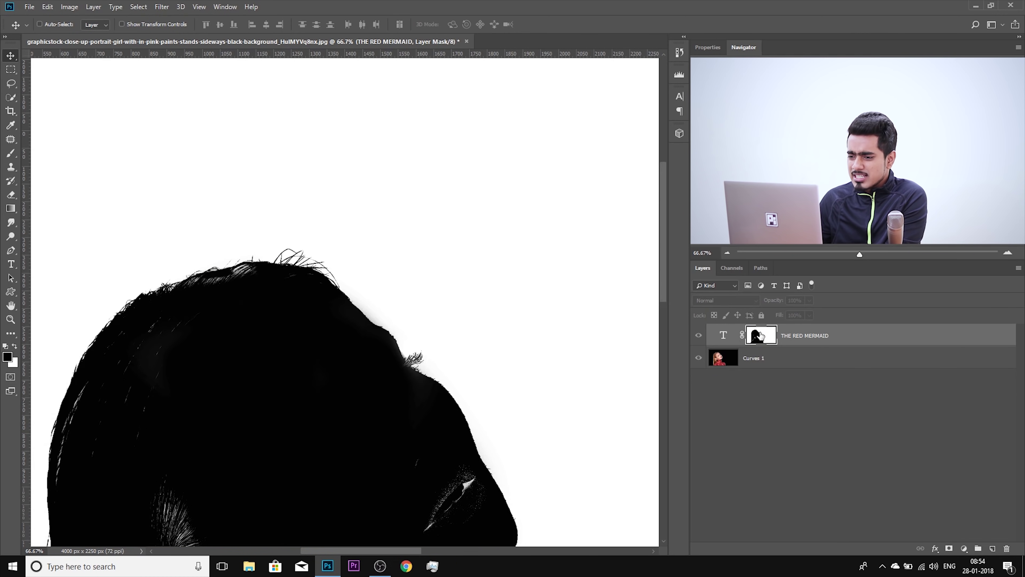
pyautogui.moveTo(219, 345); pyautogui.dragTo(262, 152)
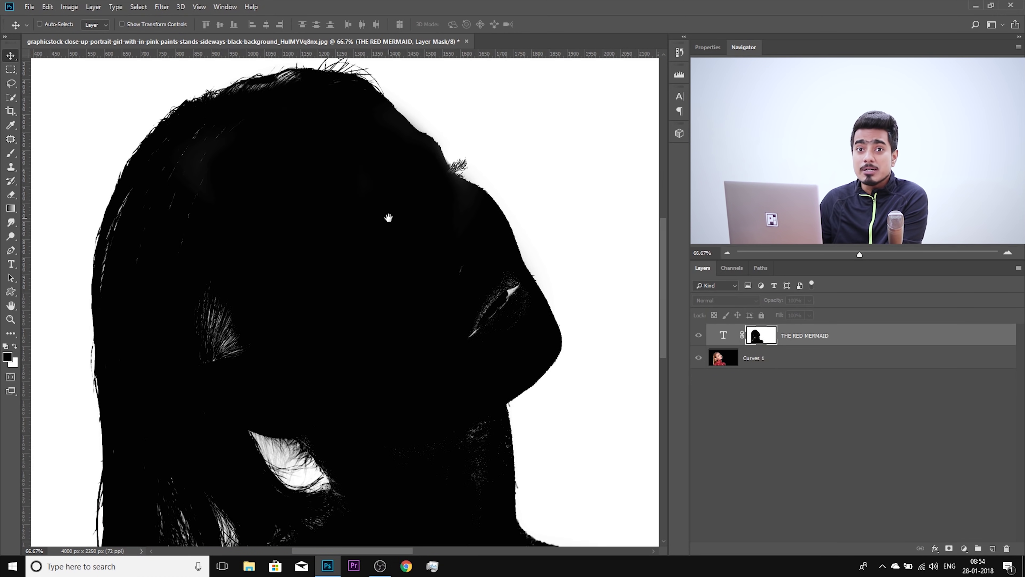
pyautogui.moveTo(389, 217); pyautogui.dragTo(398, 253)
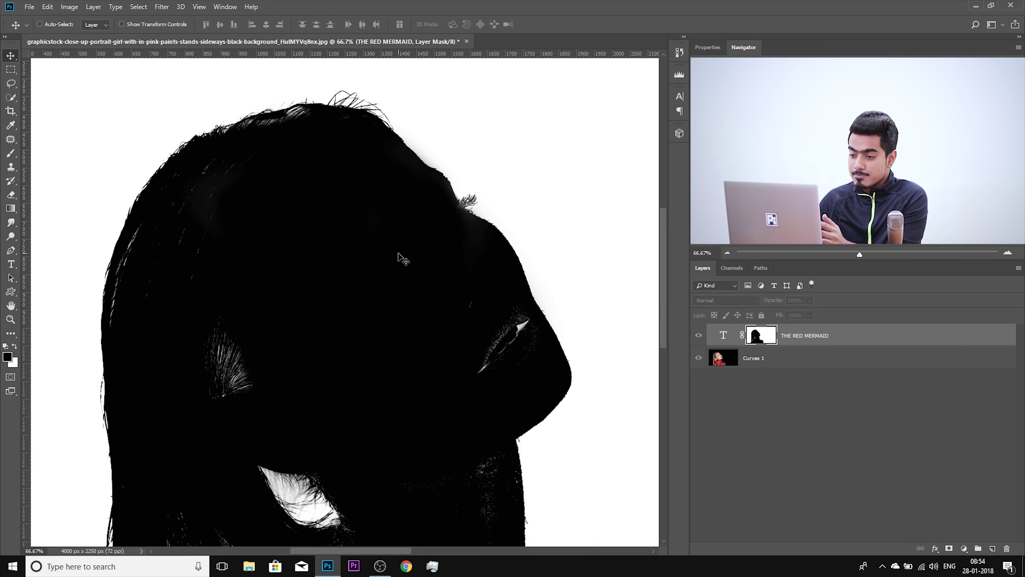
pyautogui.moveTo(398, 255); pyautogui.dragTo(386, 280)
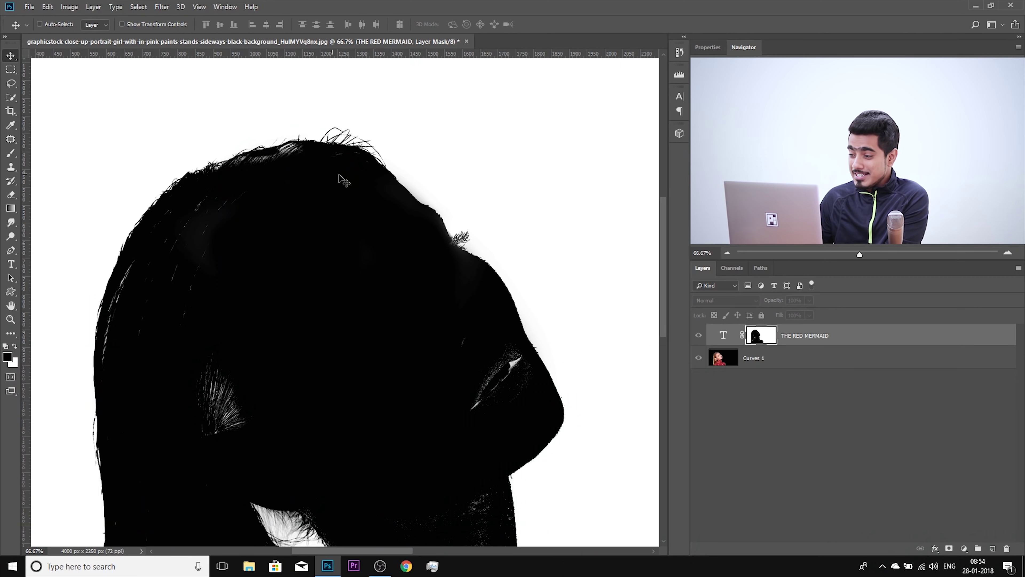
pyautogui.keyDown('alt'); pyautogui.click(763, 335); pyautogui.keyUp('alt')
pyautogui.moveTo(337, 173); pyautogui.dragTo(336, 222)
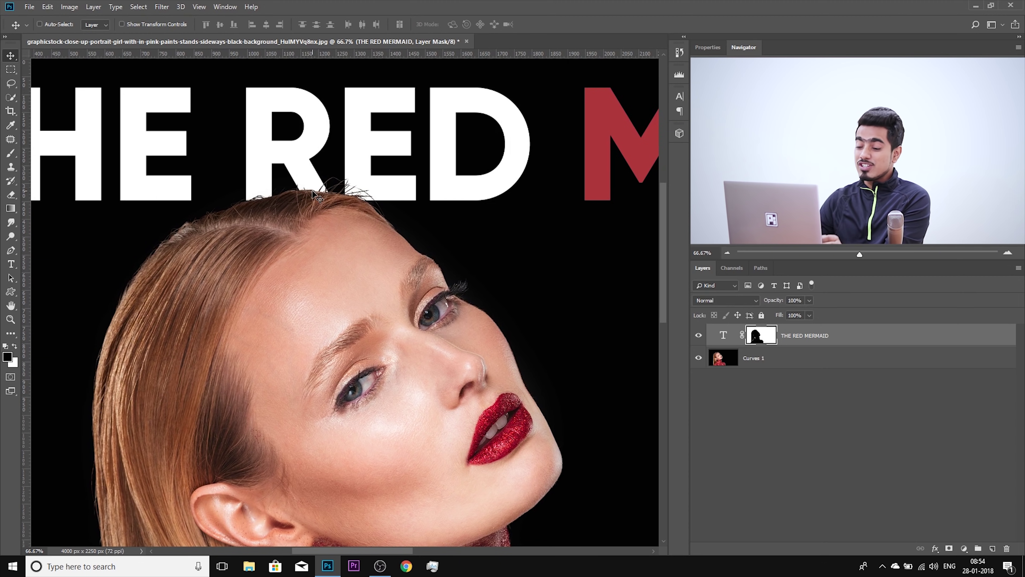
# Examine the hair strands overlapping the RED lettering up close and the whole composition at a distance
pyautogui.hotkey('ctrl', '+')
pyautogui.moveTo(368, 192); pyautogui.dragTo(357, 298)
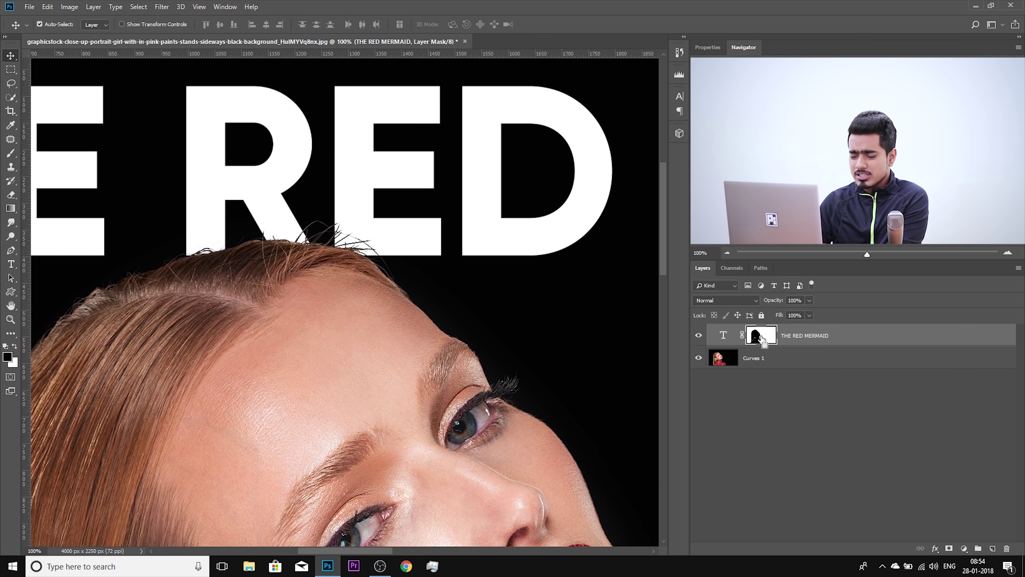
pyautogui.hotkey('ctrl', '-')
pyautogui.hotkey('ctrl', '-')
pyautogui.hotkey('ctrl', '-')
pyautogui.hotkey('ctrl', '-')
pyautogui.hotkey('ctrl', '-')
pyautogui.hotkey('ctrl', '+')
pyautogui.hotkey('ctrl', '+')
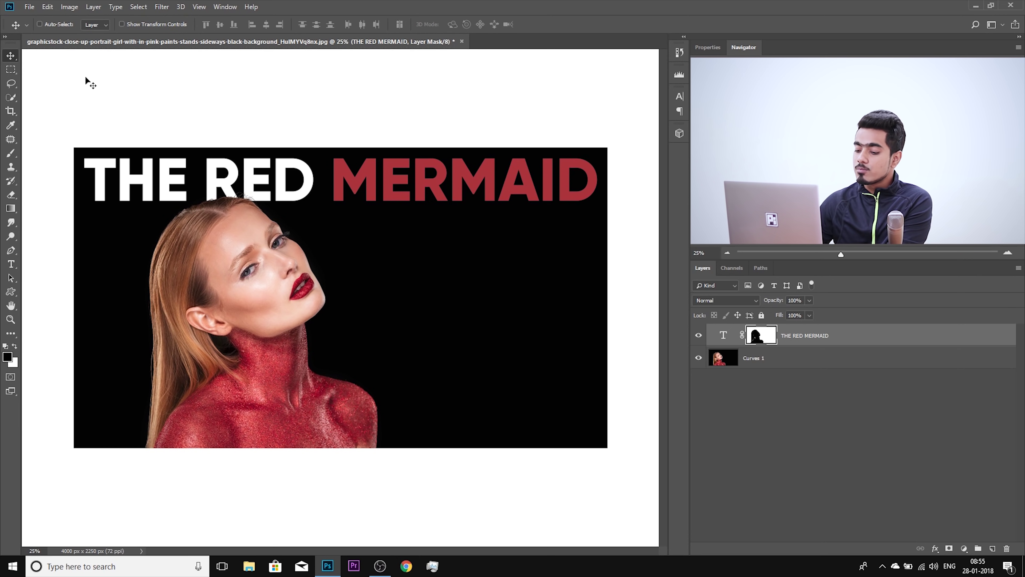
# Show the rulers, try a vertical guide near the image's right edge, and remove that guide
pyautogui.hotkey('ctrl', 'r')
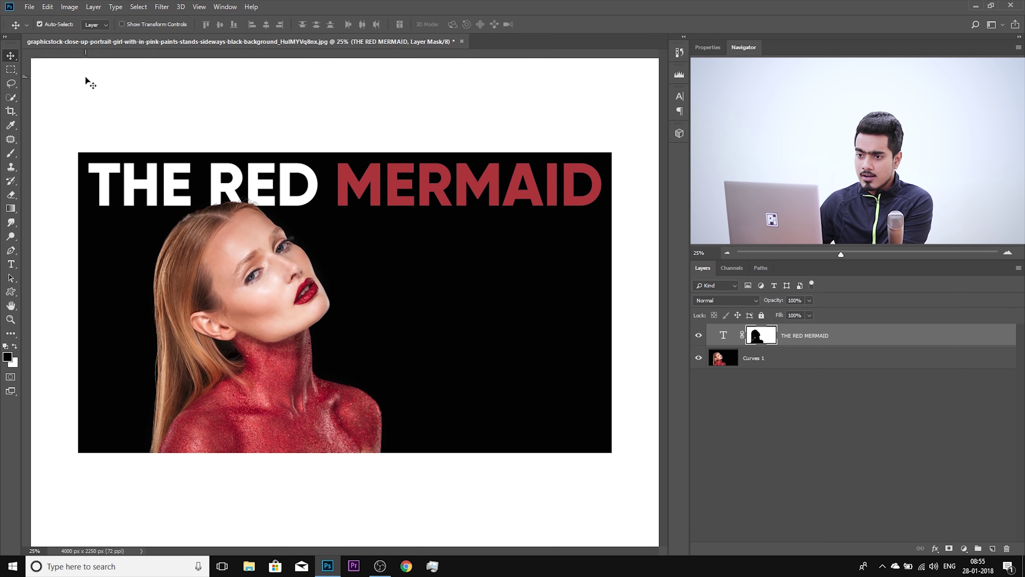
pyautogui.moveTo(27, 224)
pyautogui.mouseDown()
pyautogui.moveTo(38, 227)
pyautogui.moveTo(26, 228)
pyautogui.mouseUp()
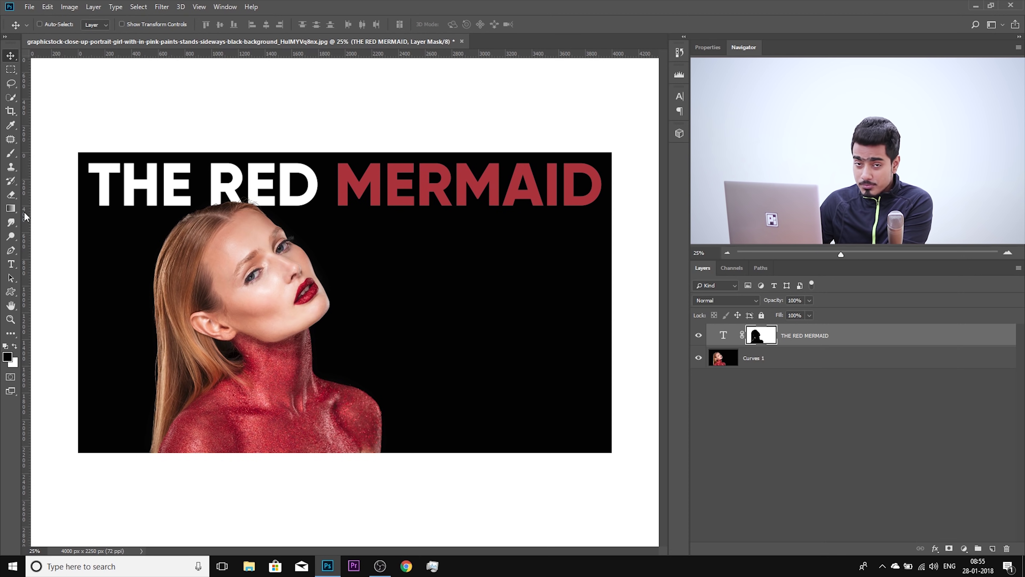
pyautogui.moveTo(26, 216); pyautogui.dragTo(567, 303)
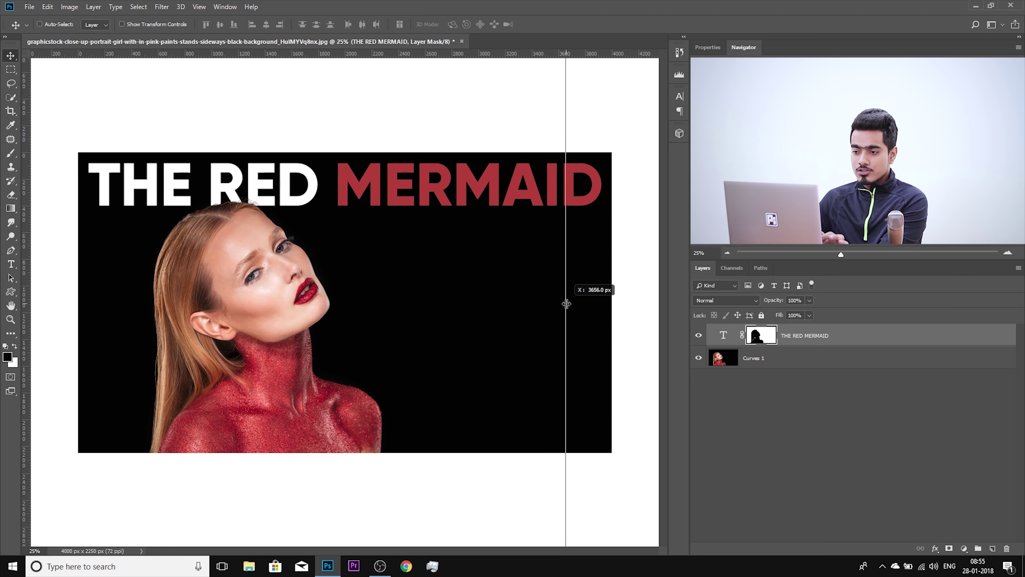
pyautogui.moveTo(566, 303); pyautogui.dragTo(12, 282)
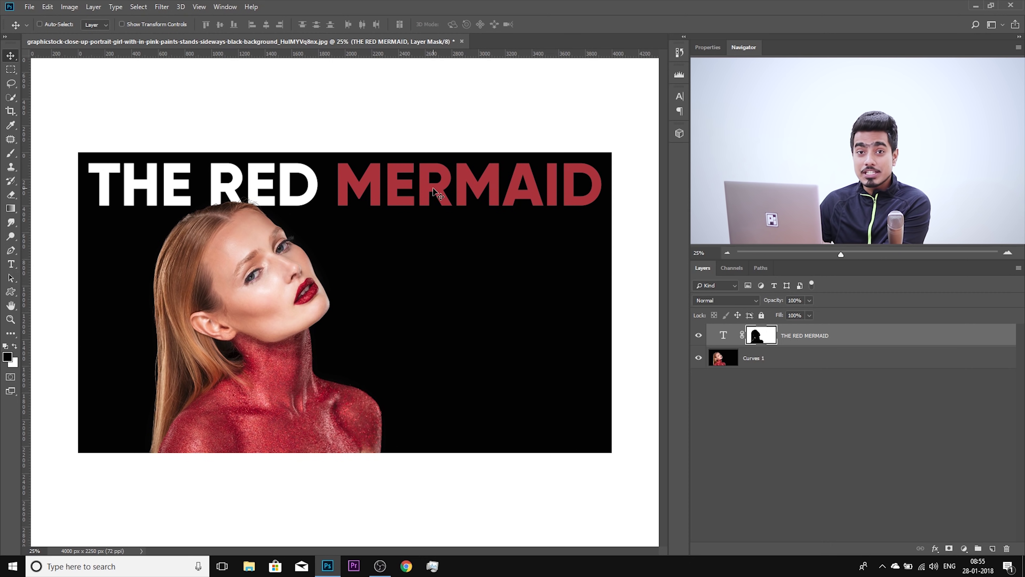
# Add horizontal guides just below the title and near the image's bottom, plus a vertical guide through the title's last letter
pyautogui.moveTo(450, 56); pyautogui.dragTo(488, 228)
pyautogui.moveTo(28, 231); pyautogui.dragTo(581, 339)
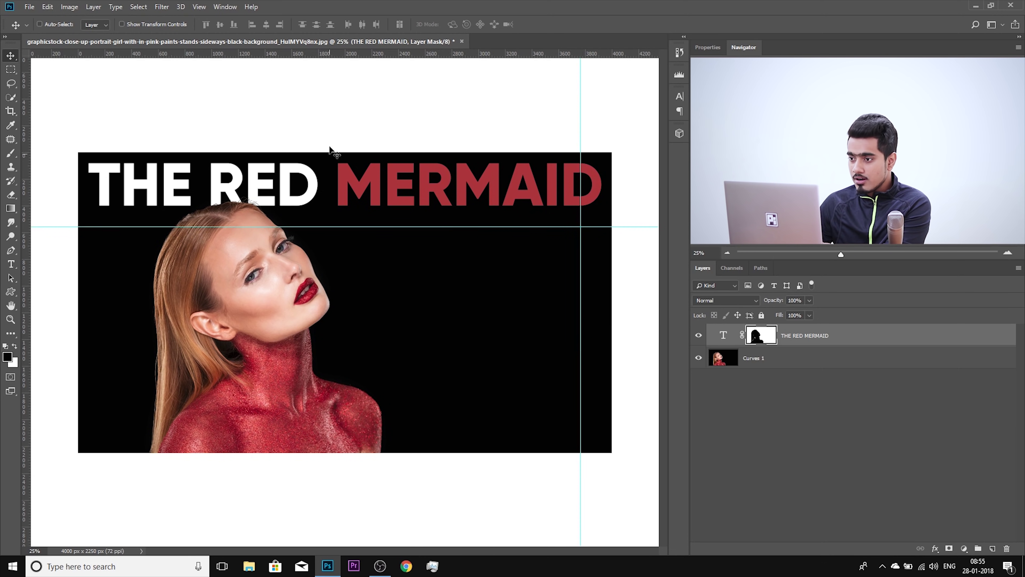
pyautogui.moveTo(368, 54); pyautogui.dragTo(504, 424)
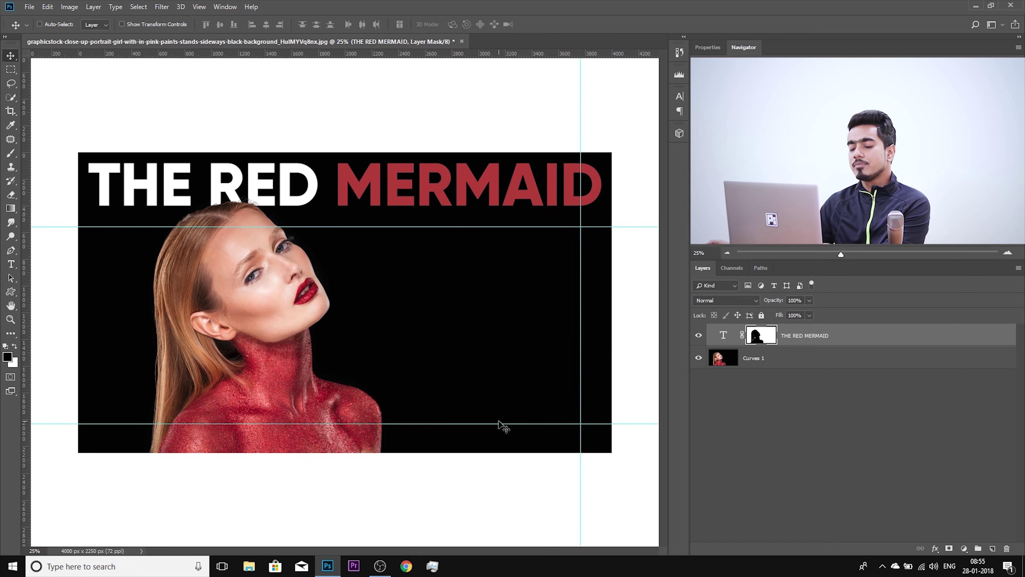
pyautogui.press('ctrl')
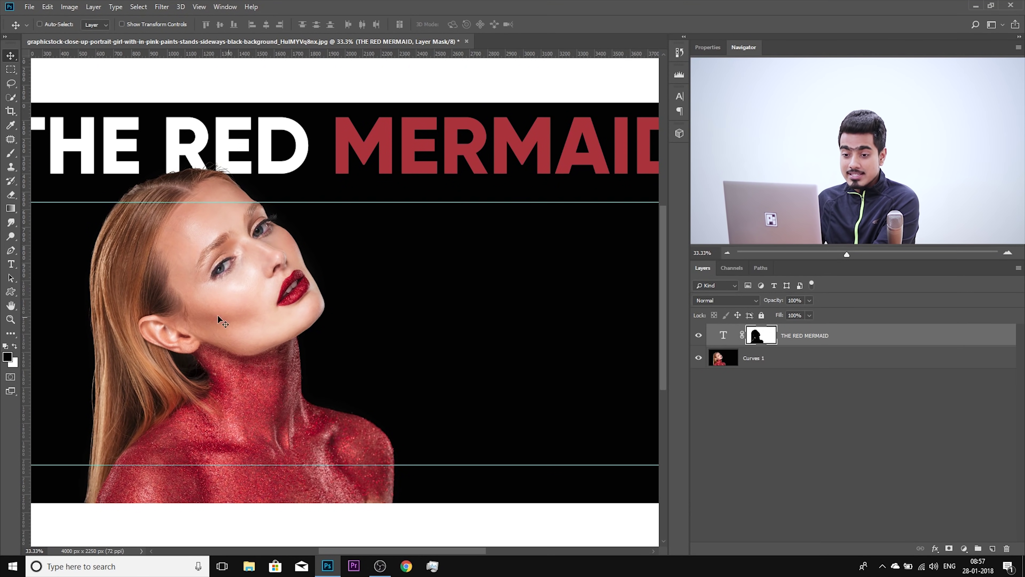
# Start a Pen tool path with an anchor point on the lower guide, just to the right of the shoulder
pyautogui.click(11, 251)
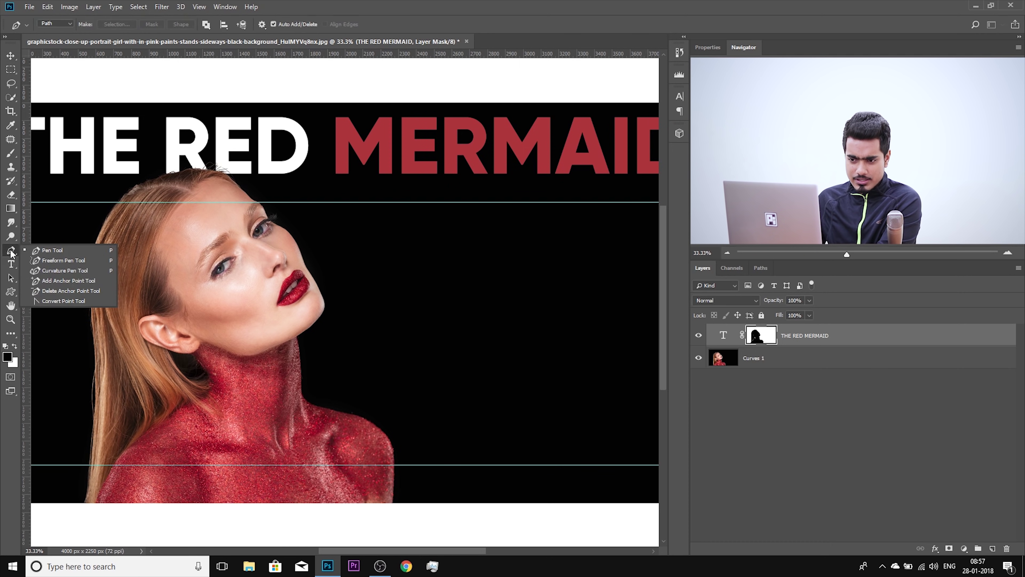
pyautogui.click(39, 249)
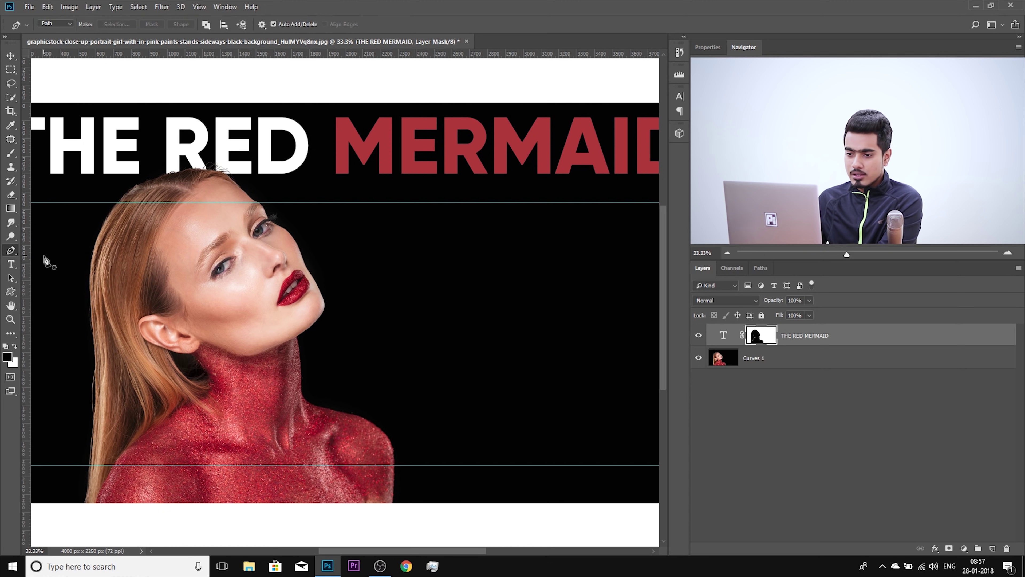
pyautogui.moveTo(443, 270); pyautogui.dragTo(387, 268)
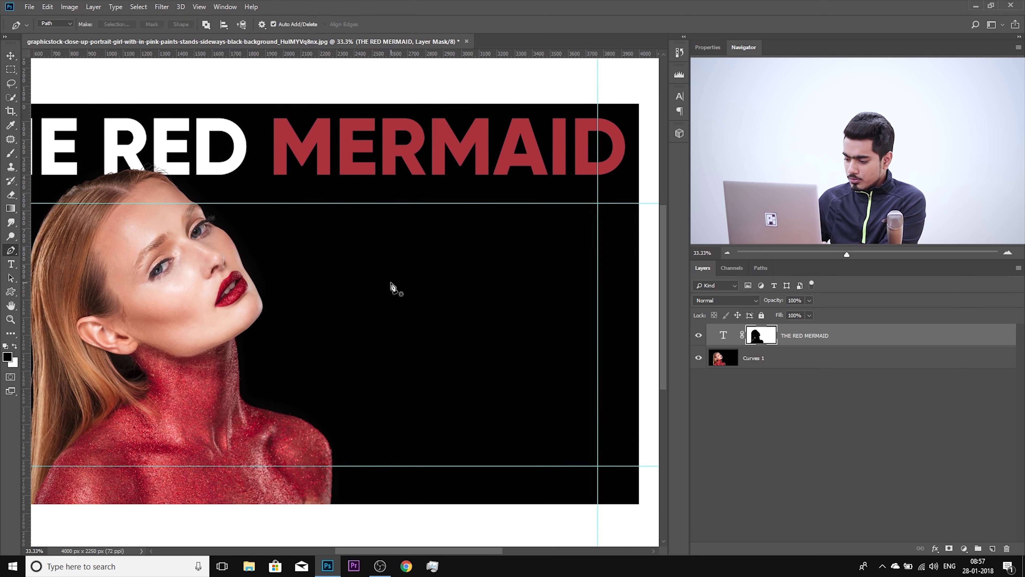
pyautogui.hotkey('ctrl', '+')
pyautogui.moveTo(363, 268); pyautogui.dragTo(343, 204)
pyautogui.moveTo(327, 274); pyautogui.dragTo(330, 290)
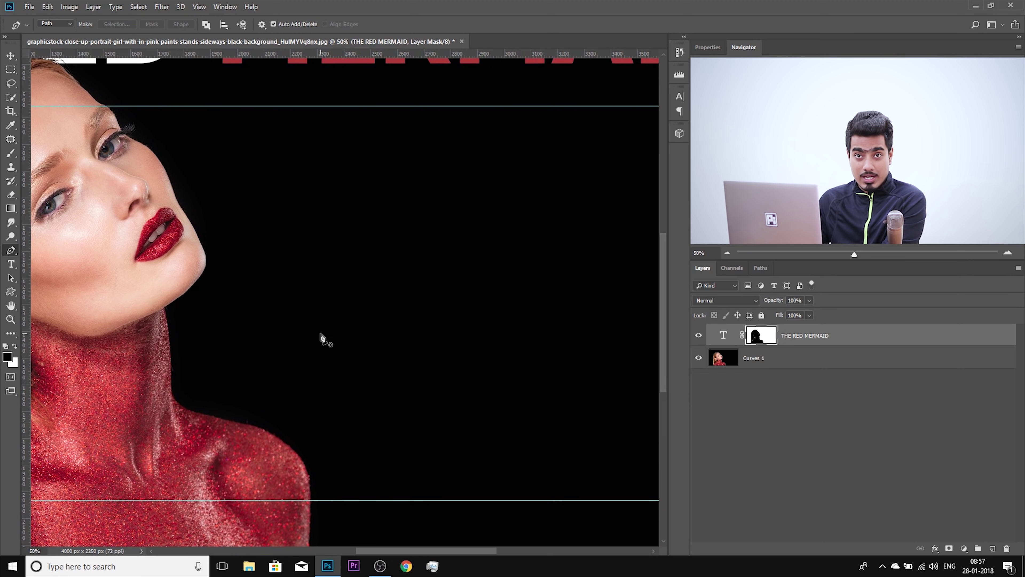
pyautogui.moveTo(389, 375); pyautogui.dragTo(362, 328)
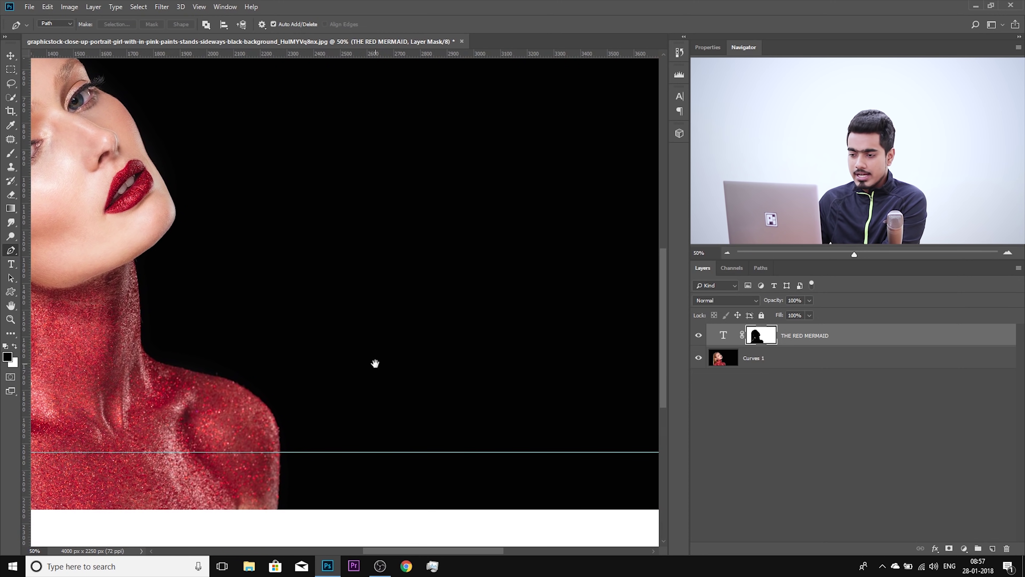
pyautogui.moveTo(375, 363); pyautogui.dragTo(339, 317)
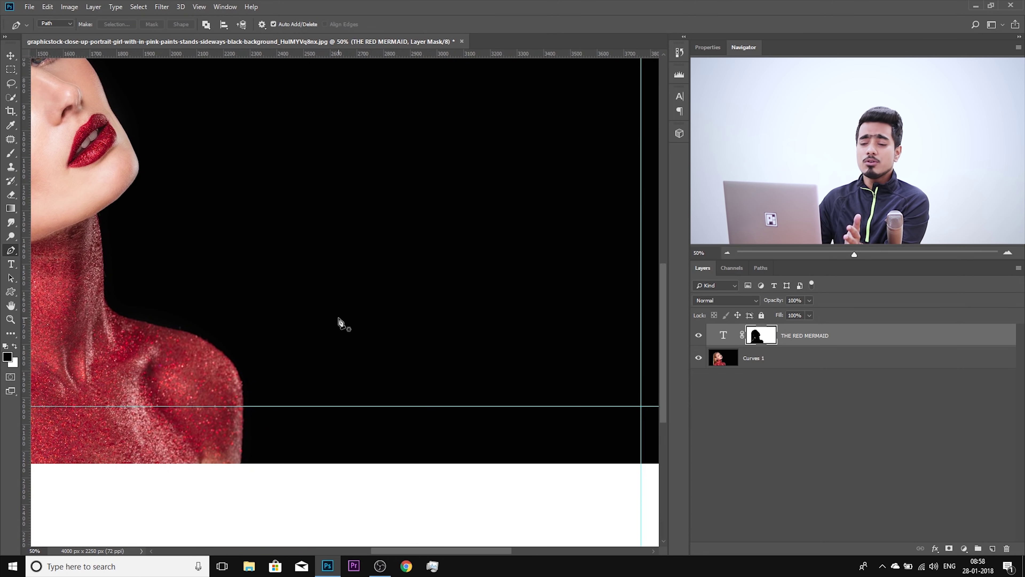
pyautogui.moveTo(330, 335); pyautogui.dragTo(334, 318)
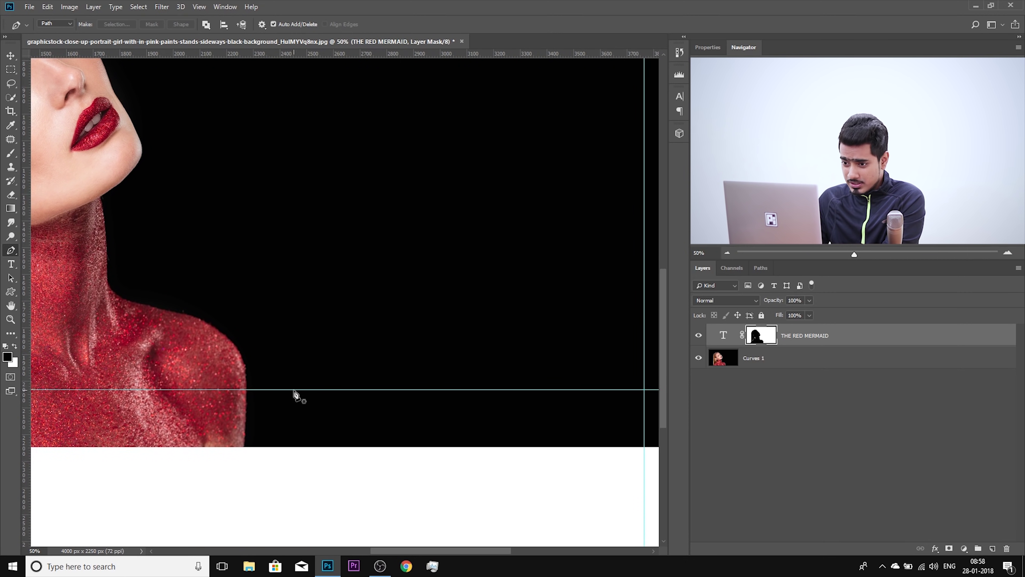
pyautogui.click(294, 390)
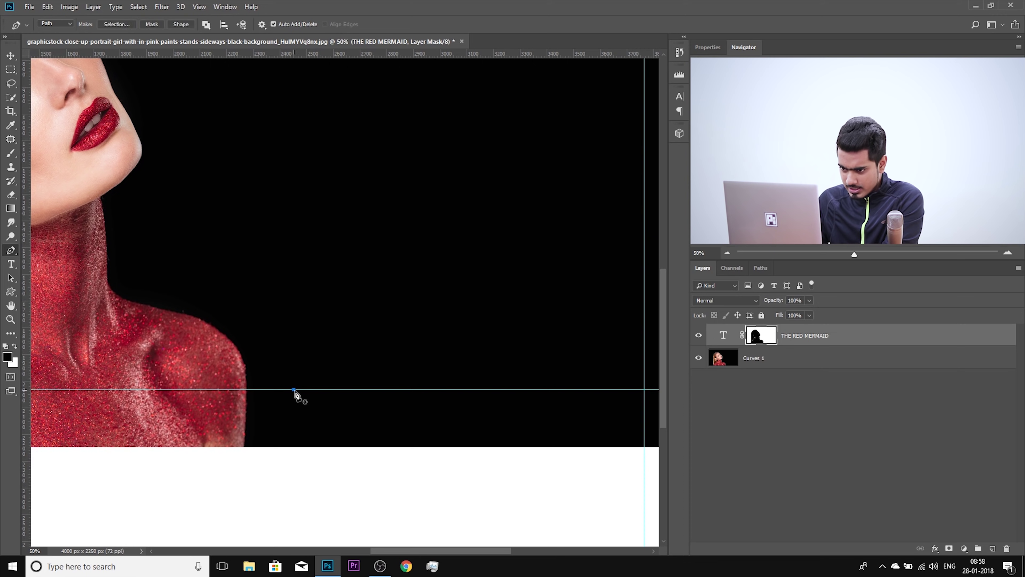
pyautogui.moveTo(466, 406); pyautogui.dragTo(391, 409)
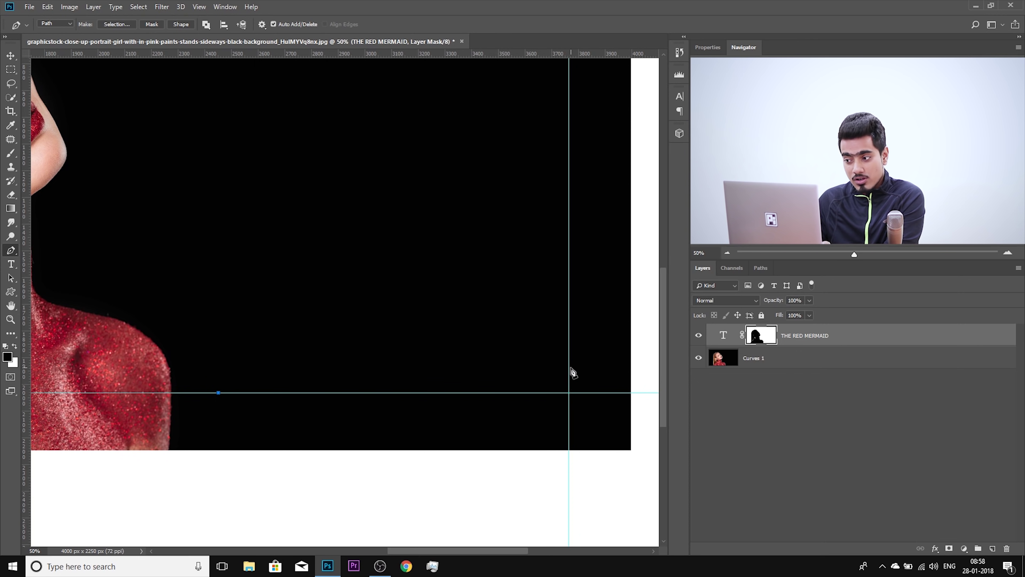
pyautogui.keyDown('shift'); pyautogui.click(569, 337); pyautogui.keyUp('shift')
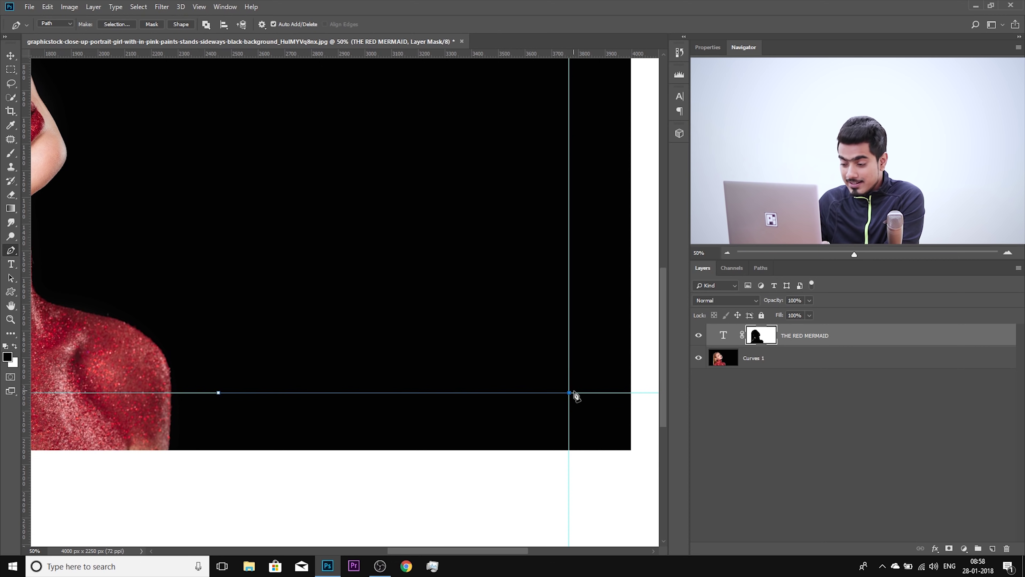
pyautogui.hotkey('ctrl', 'z')
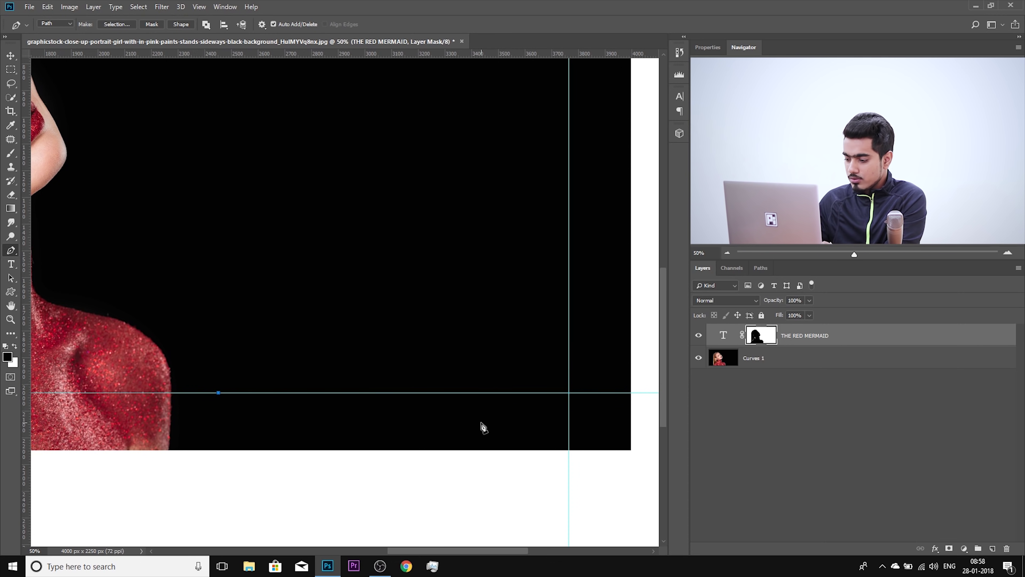
# Add path anchor points where the vertical guide crosses the lower guide and where it crosses the upper guide
pyautogui.hotkey('ctrl', '+')
pyautogui.hotkey('ctrl', '+')
pyautogui.moveTo(499, 408); pyautogui.dragTo(259, 284)
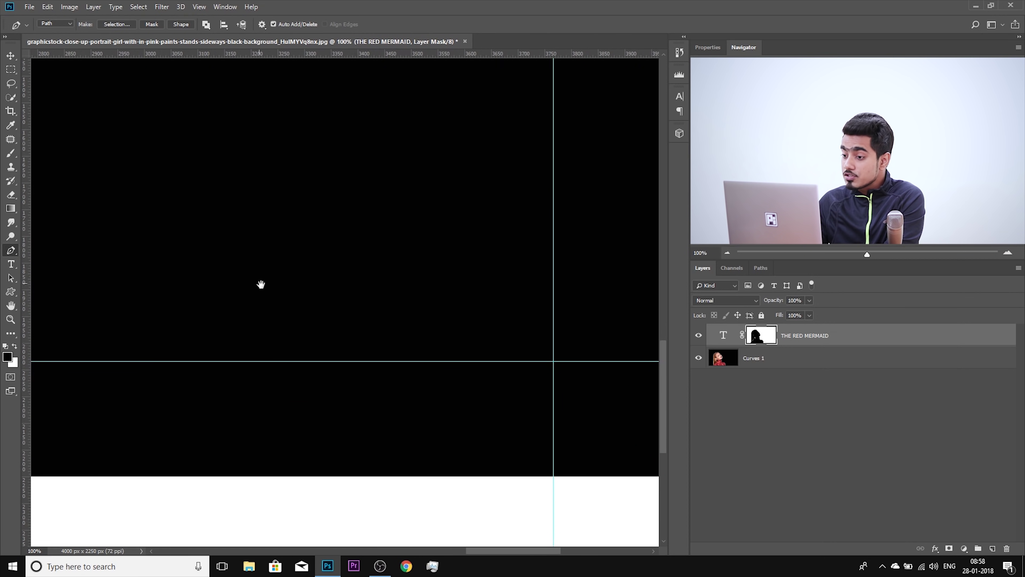
pyautogui.click(553, 360)
pyautogui.moveTo(542, 194); pyautogui.dragTo(538, 478)
pyautogui.moveTo(519, 134); pyautogui.dragTo(477, 299)
pyautogui.click(514, 317)
# Extend the path along the upper guide to an anchor point just to the right of the forehead
pyautogui.moveTo(260, 349); pyautogui.dragTo(618, 281)
pyautogui.moveTo(123, 350); pyautogui.dragTo(482, 305)
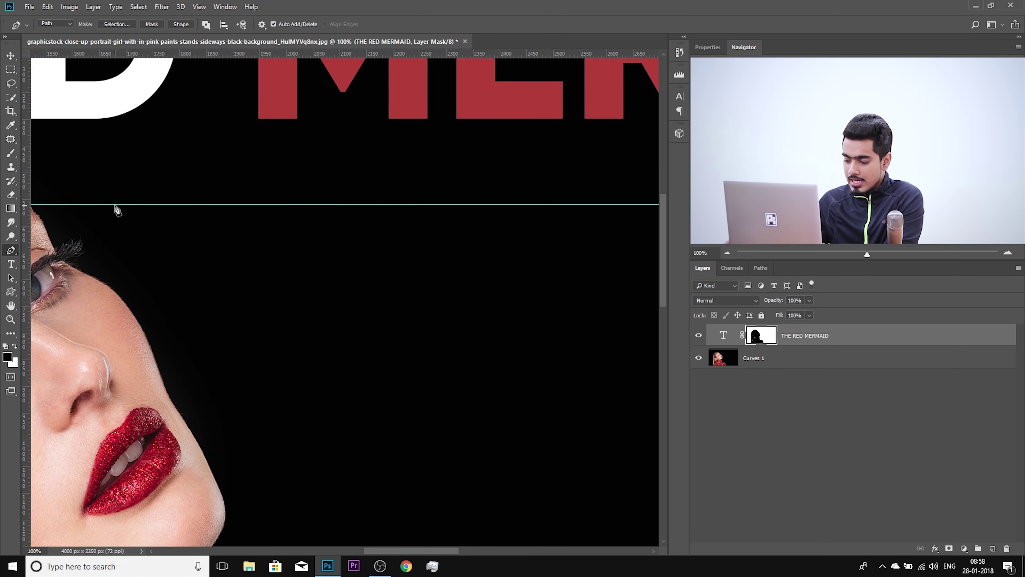
pyautogui.hotkey('ctrl', '-')
pyautogui.hotkey('ctrl', '-')
pyautogui.hotkey('ctrl', '-')
pyautogui.hotkey('ctrl', '-')
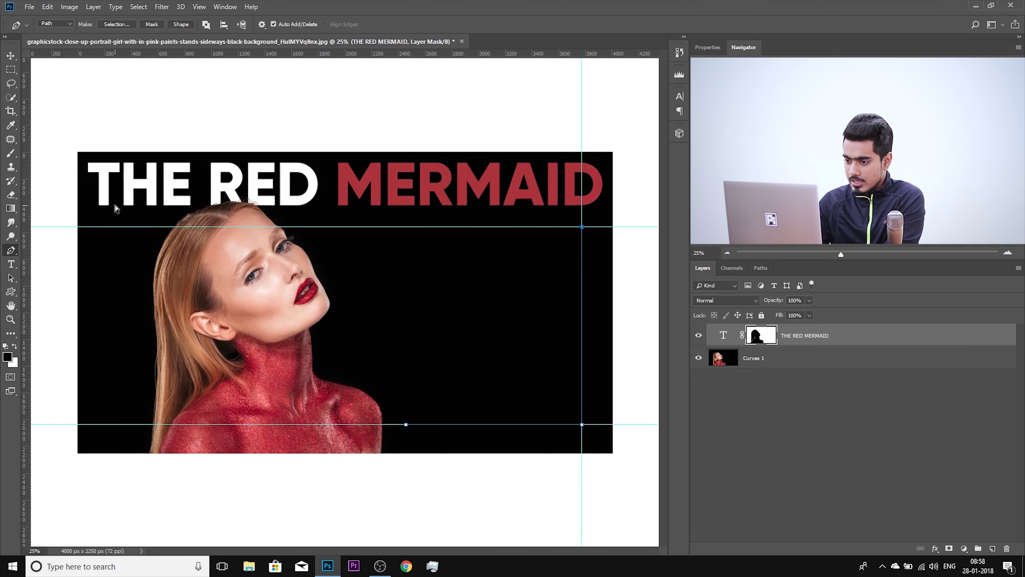
pyautogui.hotkey('ctrl', '+')
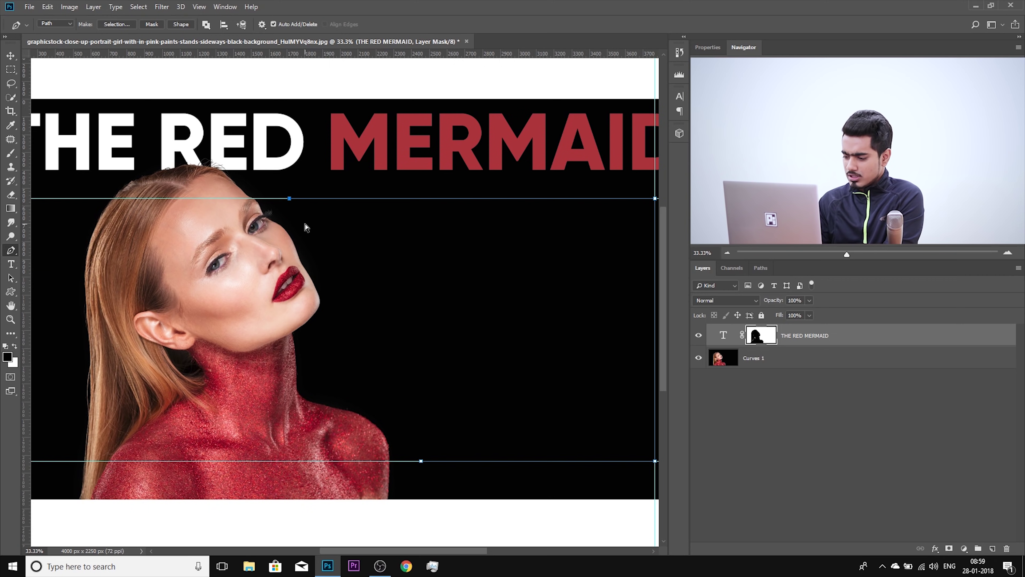
# Extend the path down from the forehead with curved anchor points beside the eye and beside the cheek
pyautogui.hotkey('ctrl', '+')
pyautogui.moveTo(320, 212); pyautogui.dragTo(349, 255)
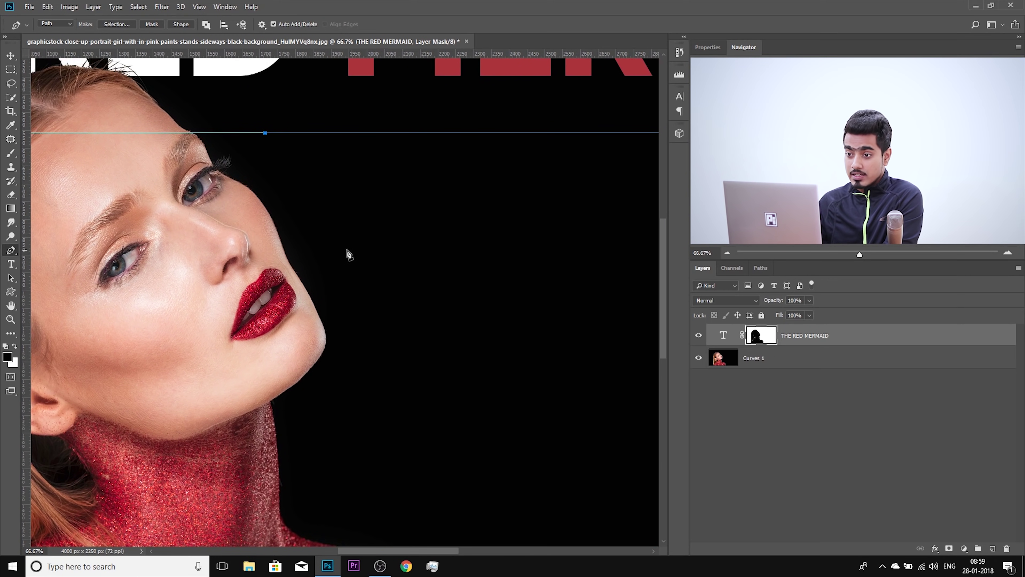
pyautogui.hotkey('ctrl', '+')
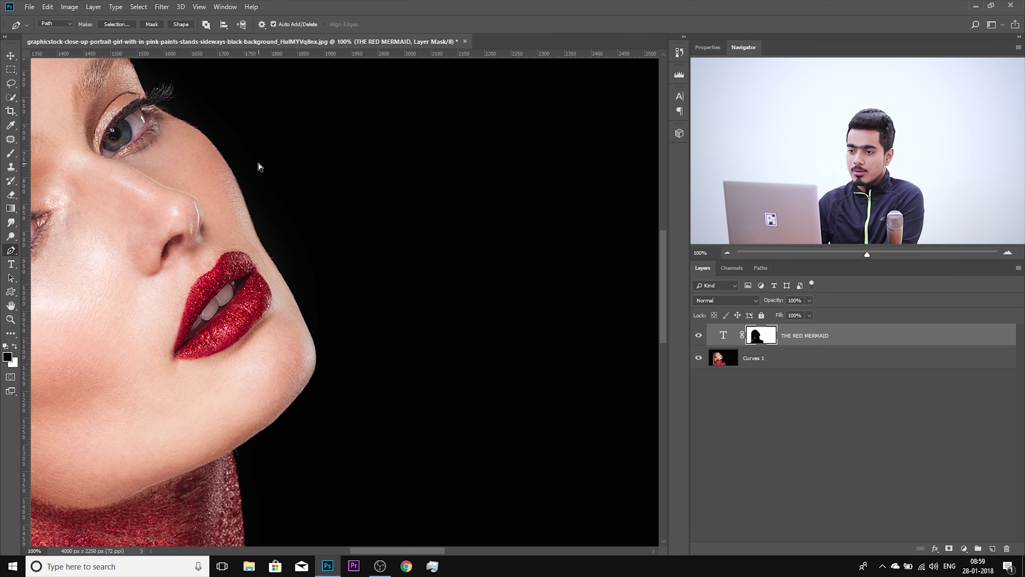
pyautogui.moveTo(259, 164); pyautogui.dragTo(314, 347)
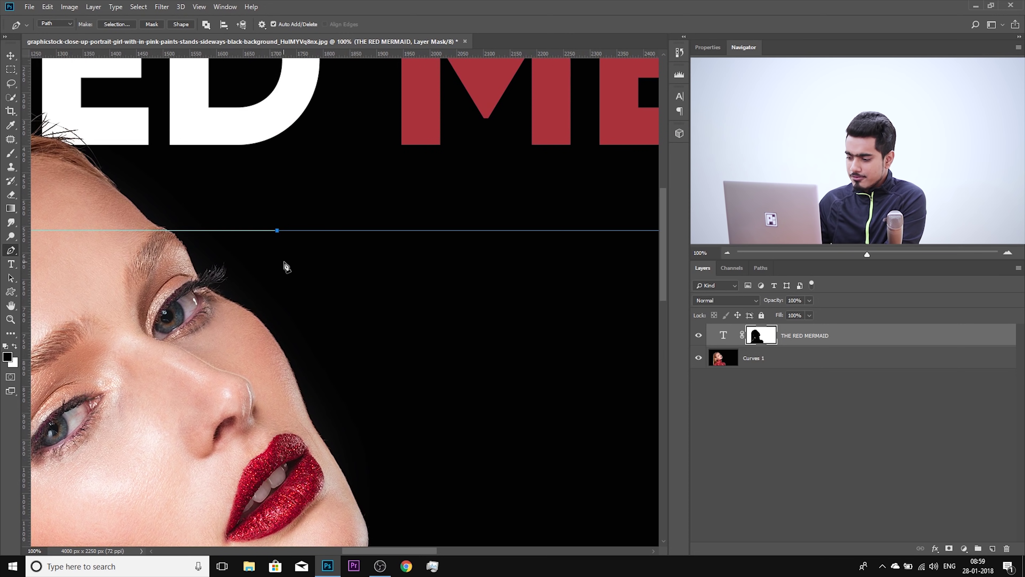
pyautogui.hotkey('ctrl', '+')
pyautogui.moveTo(268, 262); pyautogui.dragTo(349, 238)
pyautogui.hotkey('ctrl', '-')
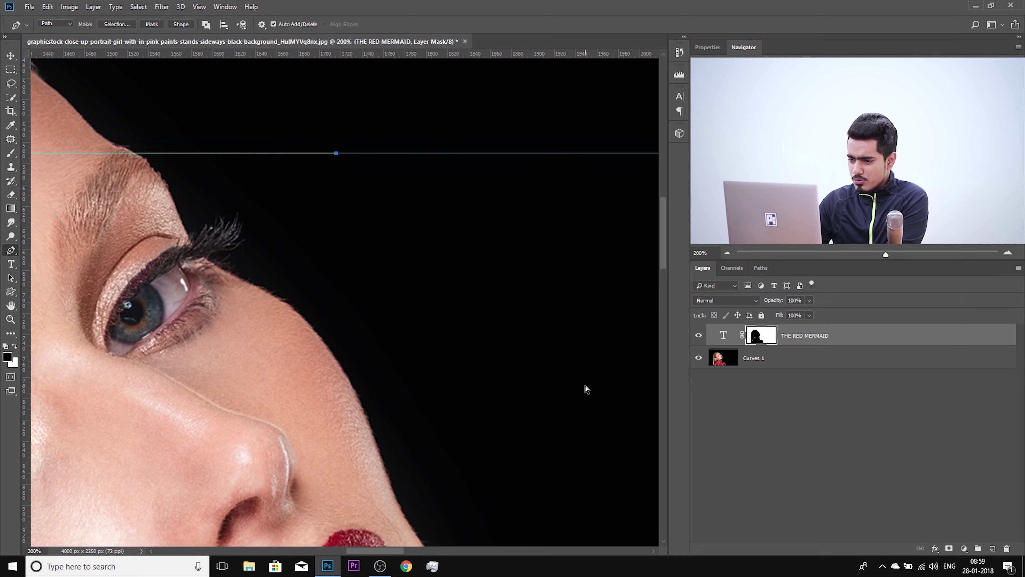
pyautogui.moveTo(496, 412); pyautogui.dragTo(454, 373)
pyautogui.moveTo(505, 428); pyautogui.dragTo(475, 400)
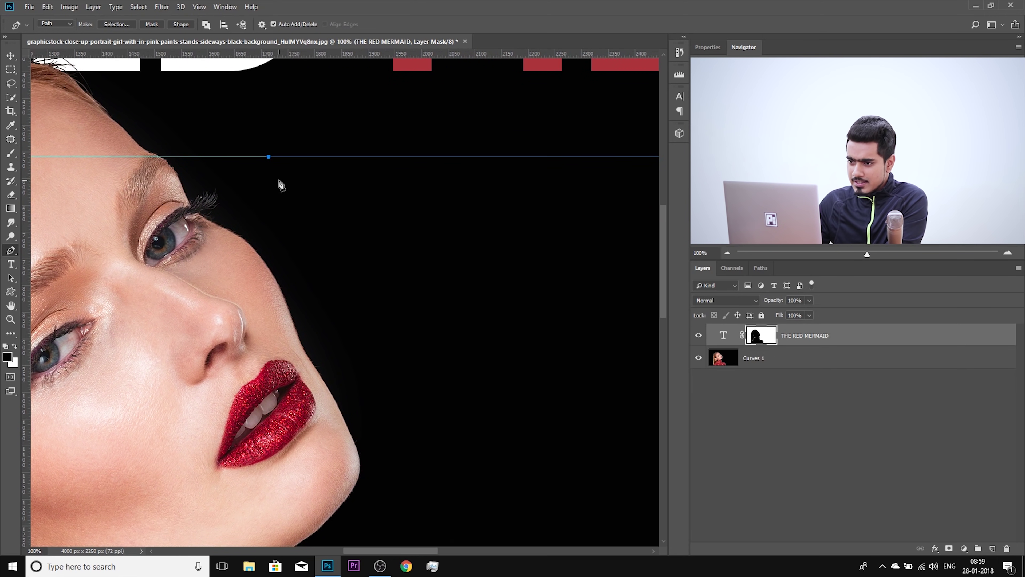
pyautogui.moveTo(284, 188); pyautogui.dragTo(289, 194)
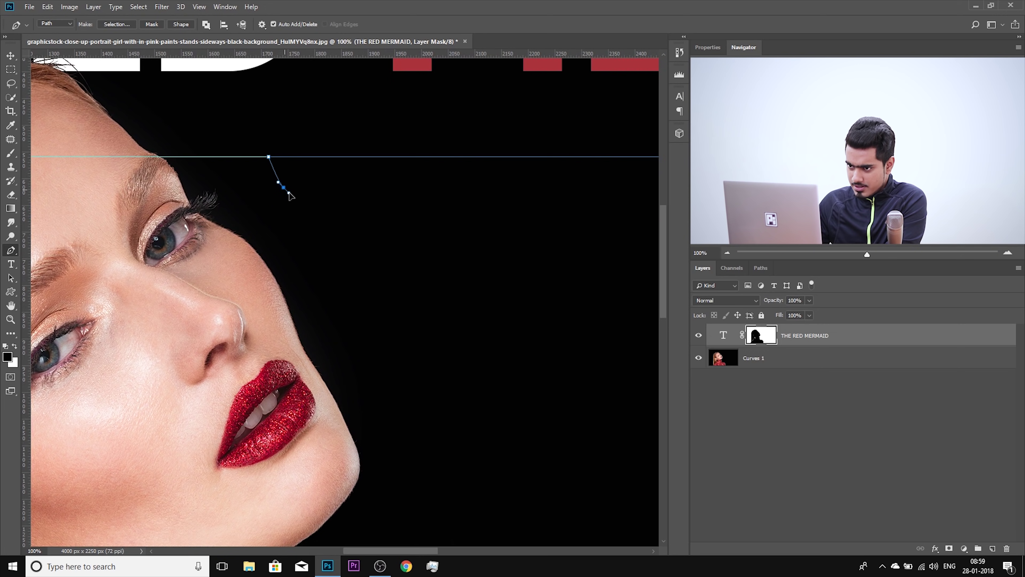
pyautogui.moveTo(318, 243); pyautogui.dragTo(344, 245)
pyautogui.moveTo(356, 282); pyautogui.dragTo(343, 243)
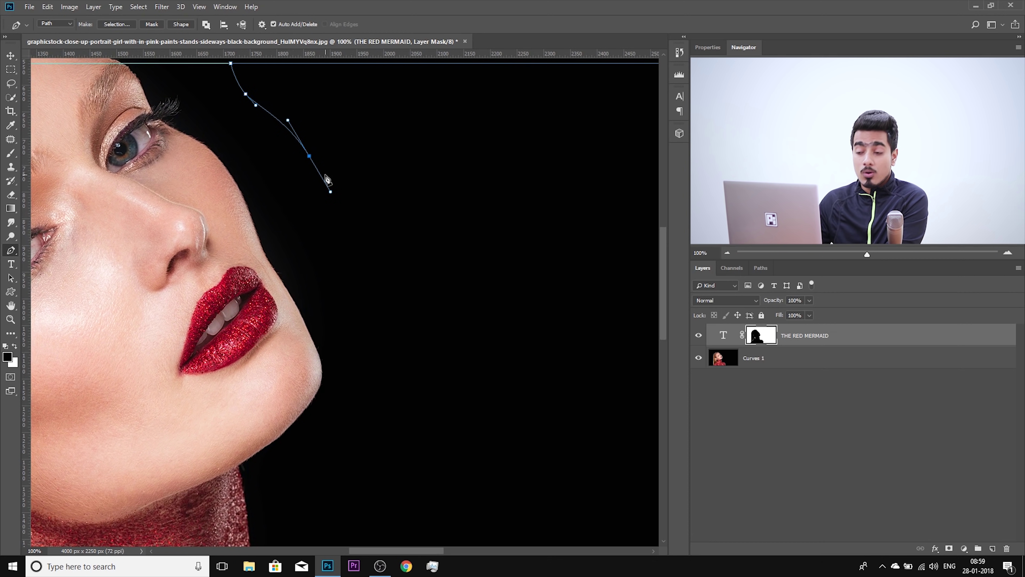
pyautogui.click(290, 203)
pyautogui.moveTo(336, 249); pyautogui.dragTo(339, 249)
pyautogui.click(444, 202)
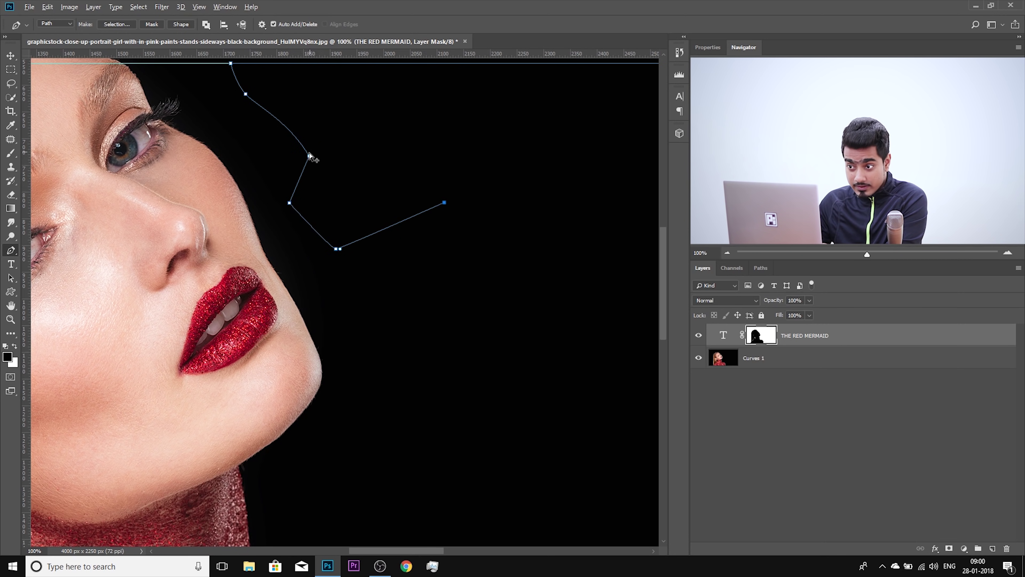
pyautogui.hotkey('ctrl', 'alt', 'z')
pyautogui.hotkey('ctrl', 'alt', 'z')
pyautogui.hotkey('ctrl', 'alt', 'z')
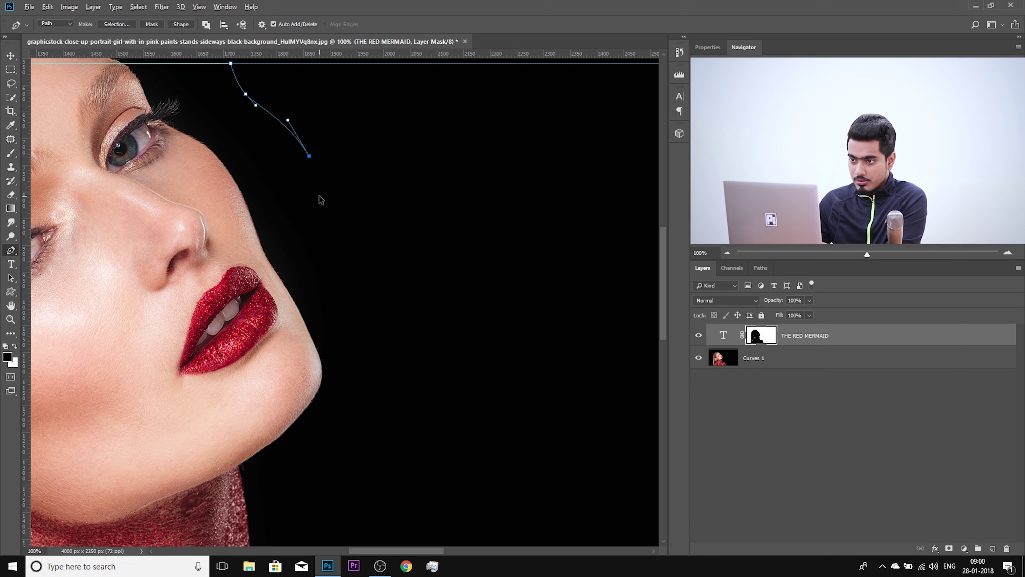
# Continue the path with curved anchor points beside the nose, beside the chin and next to the upper neck
pyautogui.moveTo(364, 277); pyautogui.dragTo(382, 221)
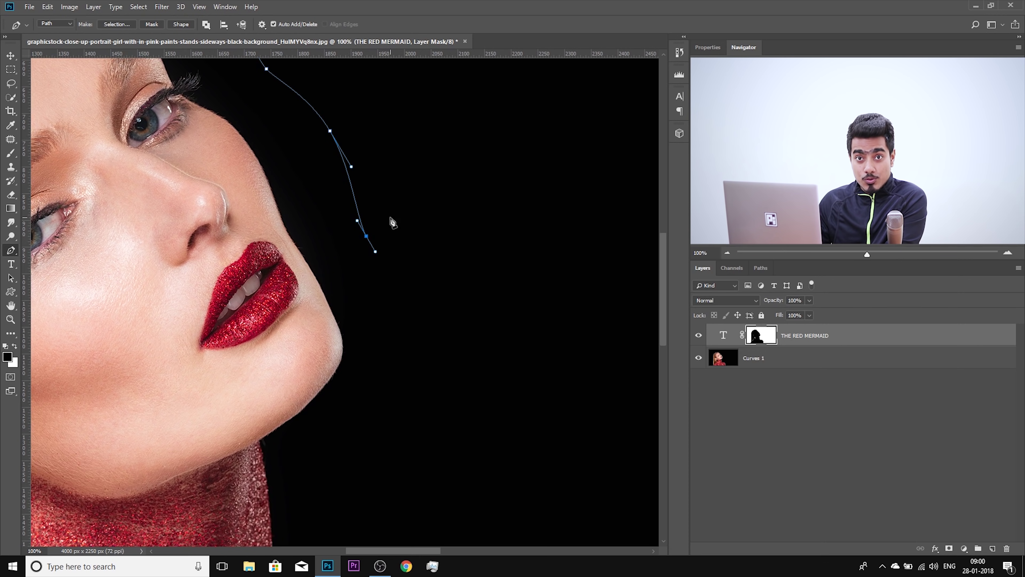
pyautogui.moveTo(366, 236); pyautogui.dragTo(373, 236)
pyautogui.moveTo(352, 168); pyautogui.dragTo(352, 169)
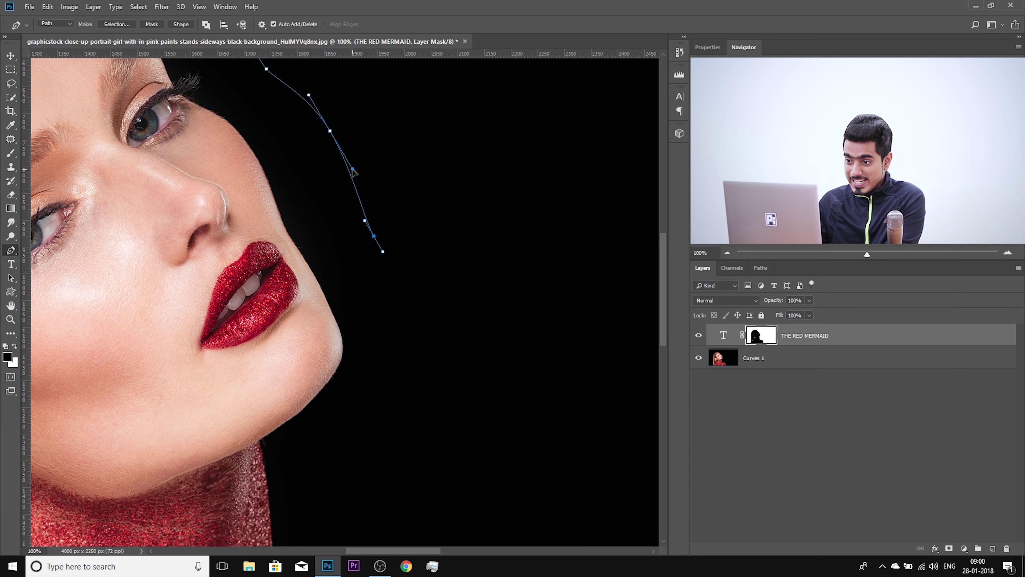
pyautogui.moveTo(376, 237); pyautogui.dragTo(381, 205)
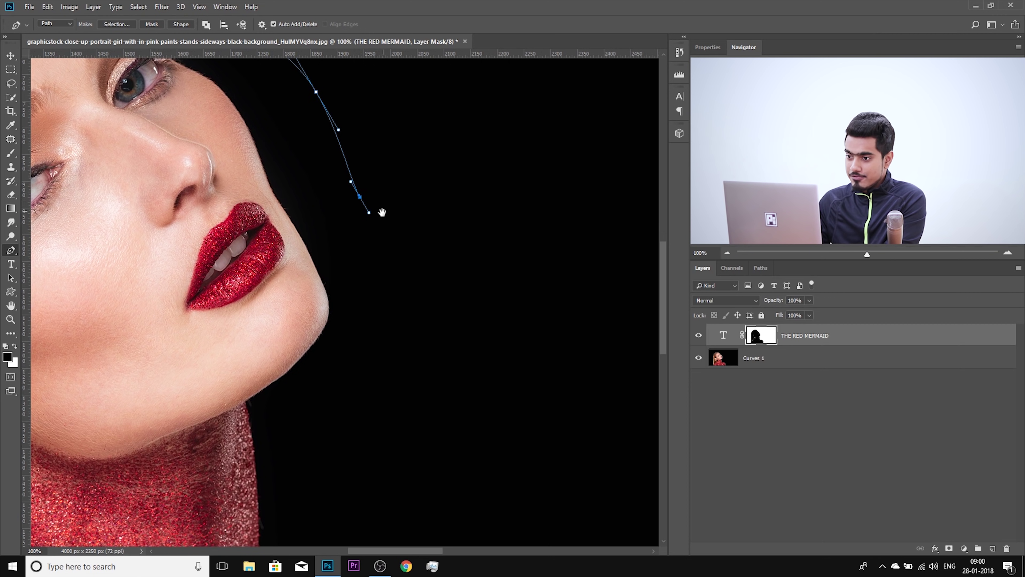
pyautogui.moveTo(382, 278); pyautogui.dragTo(374, 251)
pyautogui.moveTo(392, 285); pyautogui.dragTo(407, 265)
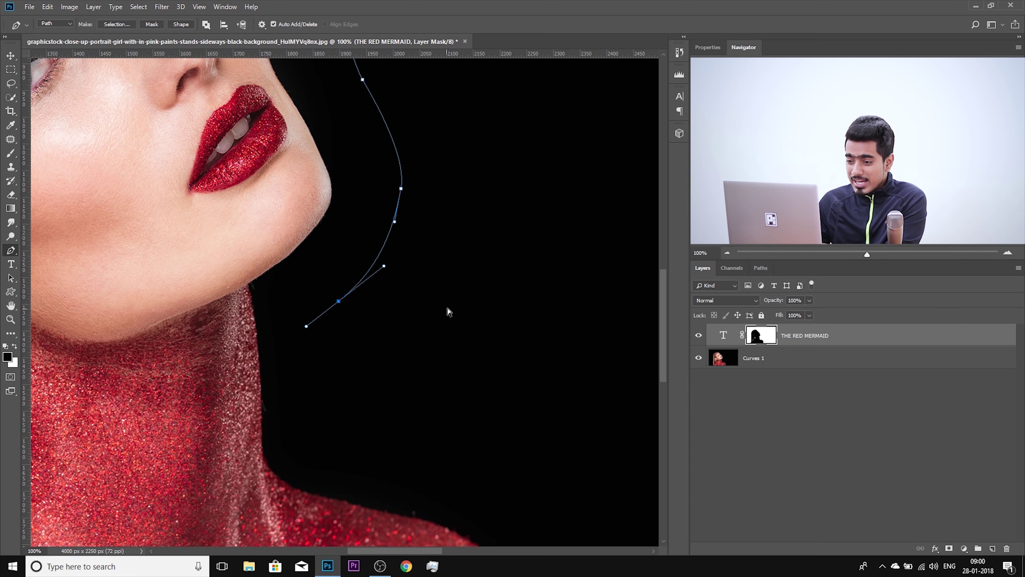
pyautogui.keyDown('ctrl'); pyautogui.click(451, 307); pyautogui.keyUp('ctrl')
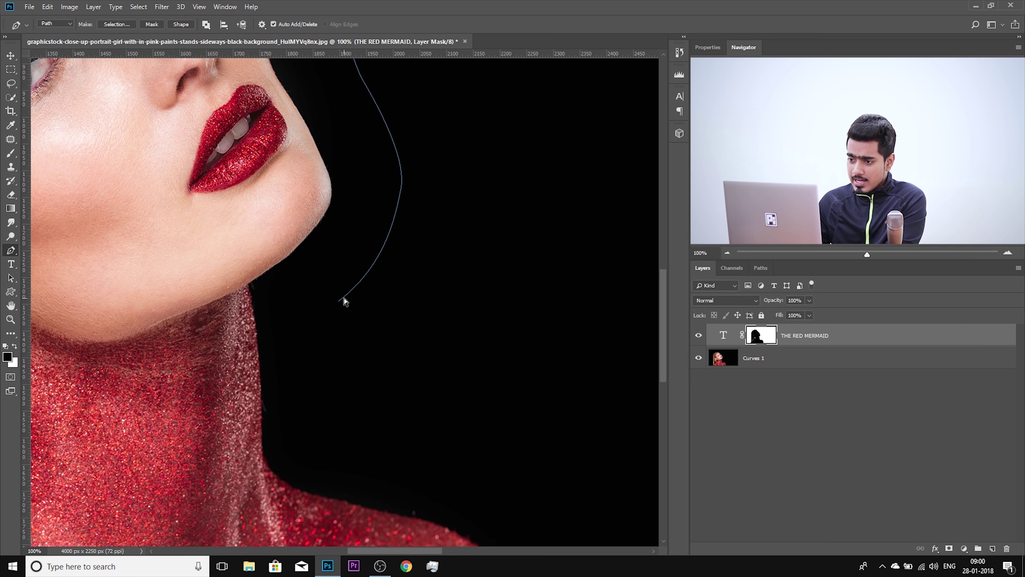
pyautogui.moveTo(339, 353); pyautogui.dragTo(329, 344)
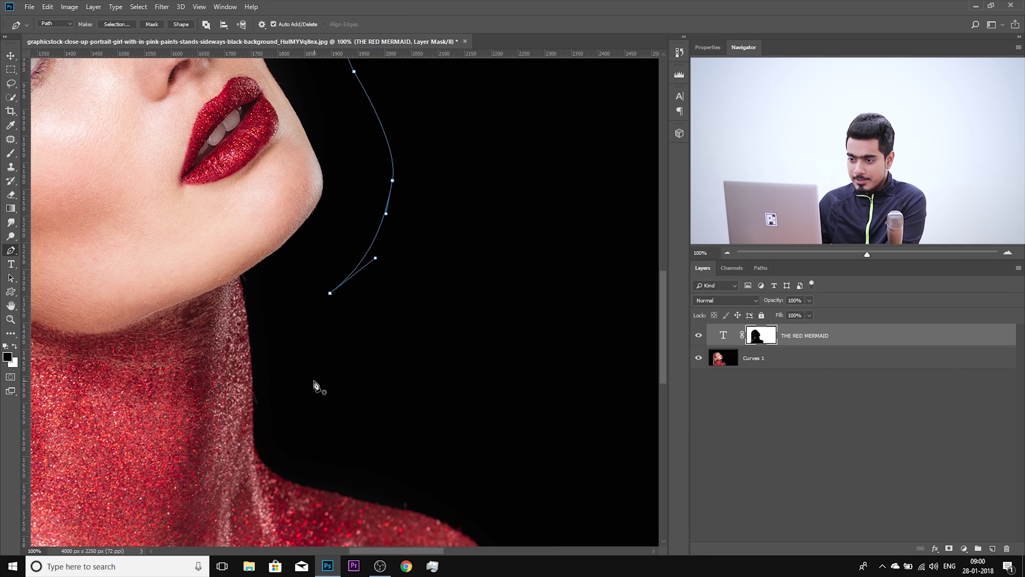
pyautogui.moveTo(320, 398); pyautogui.dragTo(325, 422)
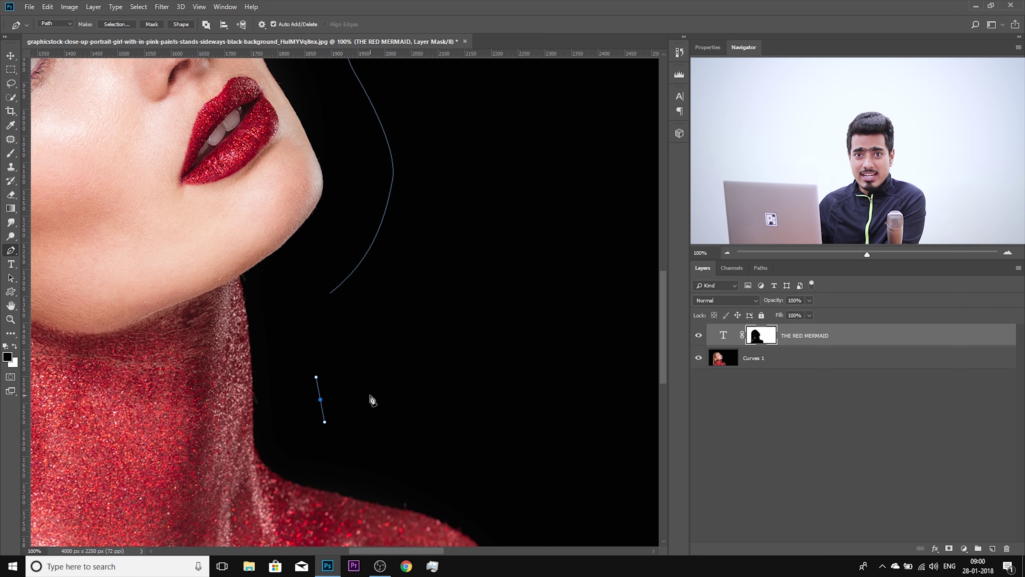
pyautogui.hotkey('ctrl', 'z')
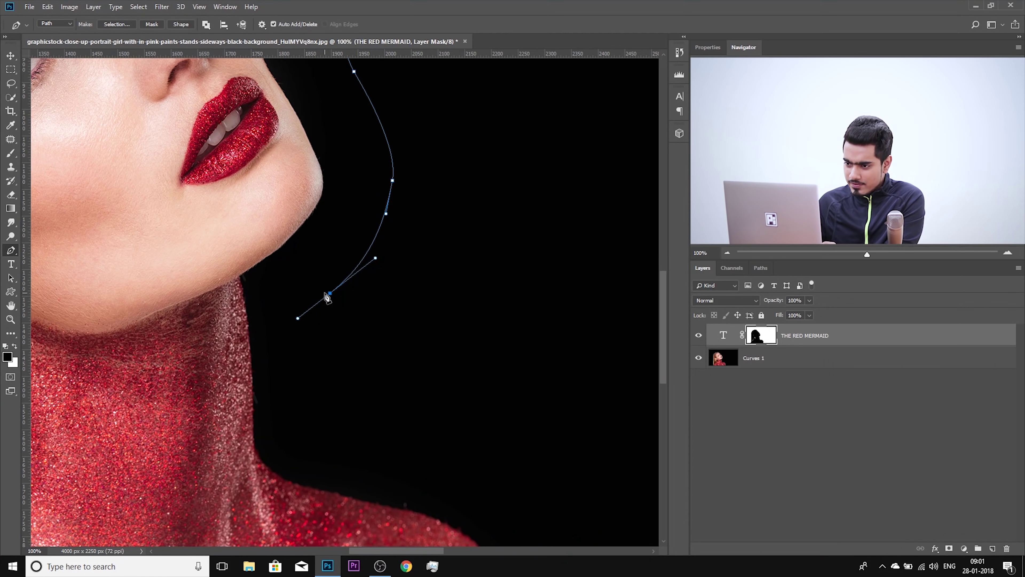
pyautogui.moveTo(348, 384); pyautogui.dragTo(365, 411)
pyautogui.hotkey('ctrl', 'alt', 'z')
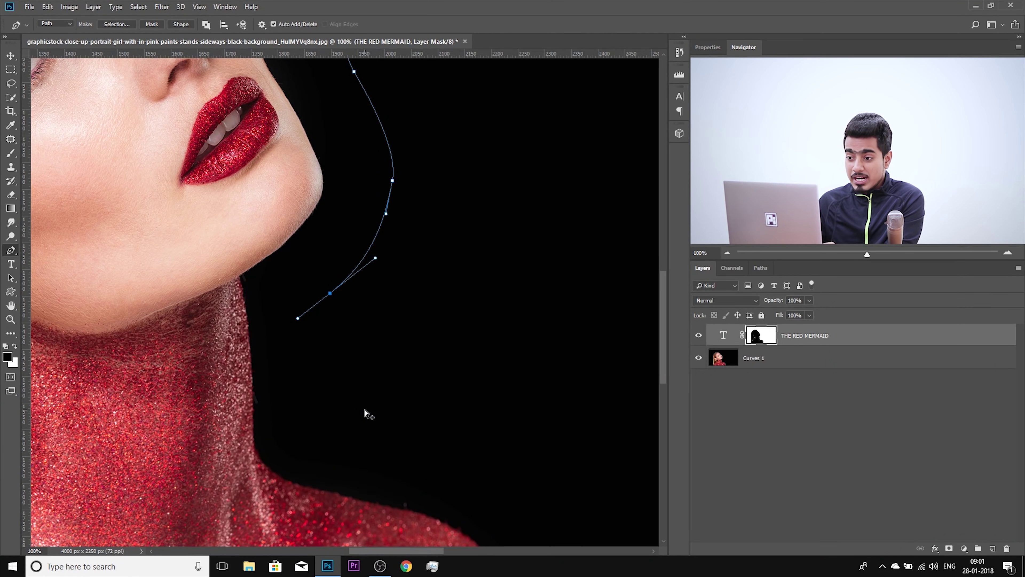
pyautogui.keyDown('ctrl'); pyautogui.click(523, 298); pyautogui.keyUp('ctrl')
pyautogui.moveTo(494, 305); pyautogui.dragTo(489, 320)
pyautogui.moveTo(483, 412); pyautogui.dragTo(503, 448)
pyautogui.moveTo(508, 456); pyautogui.dragTo(512, 462)
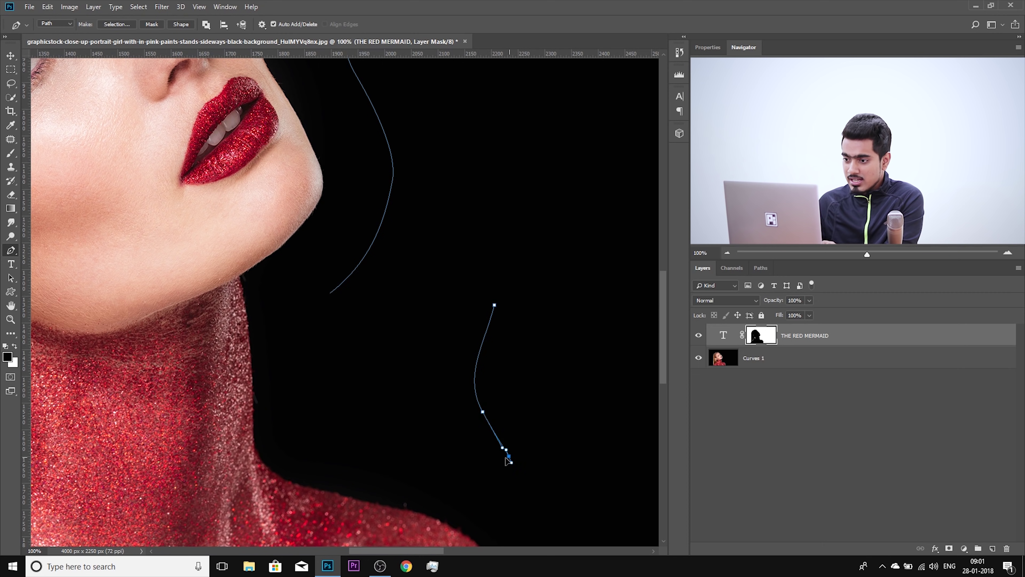
pyautogui.click(330, 294)
pyautogui.click(341, 389)
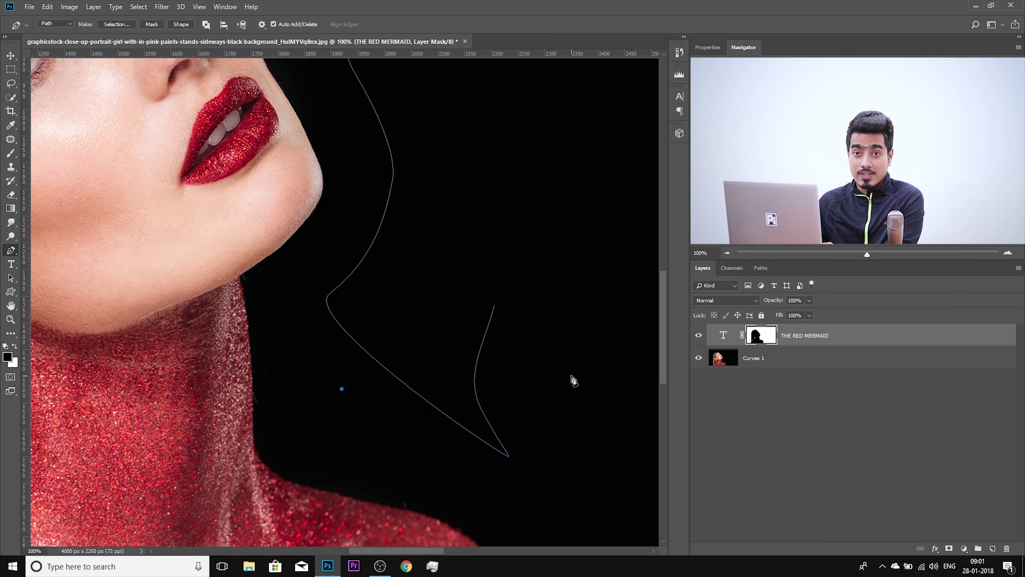
pyautogui.hotkey('ctrl', 'alt', 'z')
pyautogui.hotkey('ctrl', 'alt', 'z')
pyautogui.hotkey('ctrl', 'alt', 'z')
pyautogui.hotkey('ctrl', 'alt', 'z')
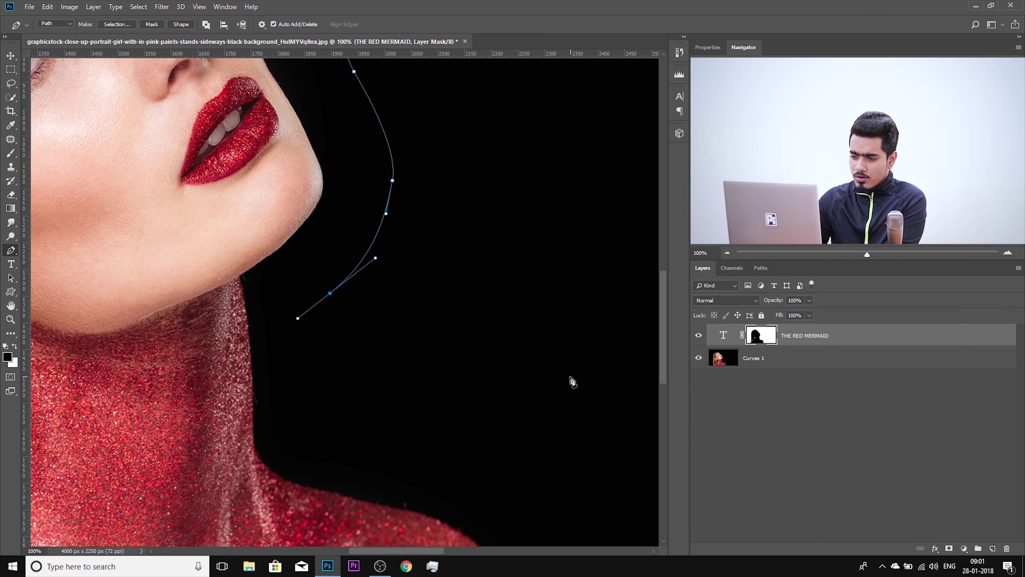
# Add a curved anchor point beside the base of the neck and adjust the anchor point next to the upper neck
pyautogui.scroll(-2, 311, 345)
pyautogui.click(345, 416)
pyautogui.moveTo(345, 416)
pyautogui.mouseDown()
pyautogui.moveTo(360, 426)
pyautogui.moveTo(343, 404)
pyautogui.mouseUp()
pyautogui.moveTo(293, 283); pyautogui.dragTo(334, 261)
pyautogui.moveTo(425, 348); pyautogui.dragTo(362, 219)
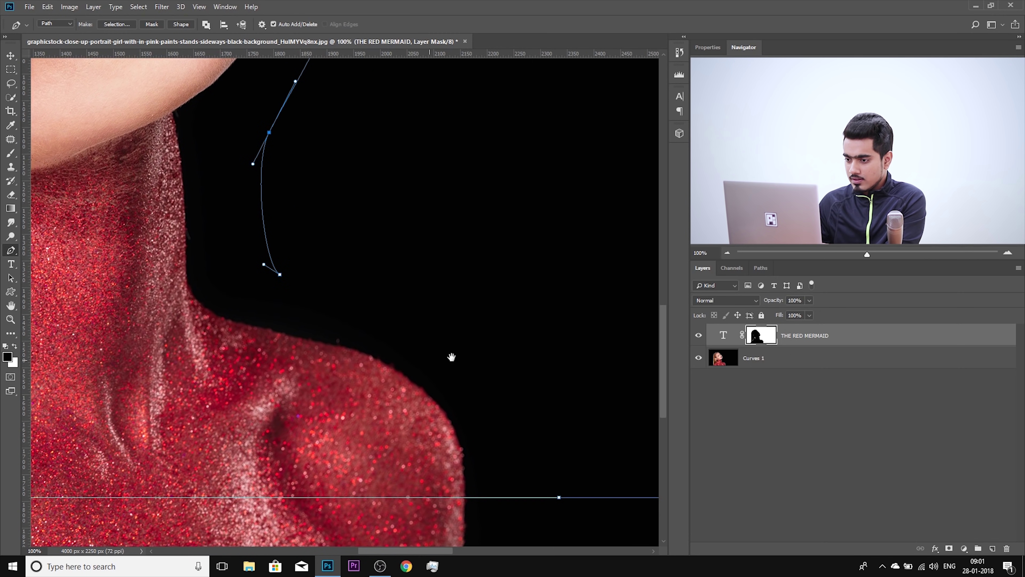
# Add a curved anchor point beyond the shoulder, shift it slightly away from the skin and close the path at its starting point
pyautogui.moveTo(481, 364); pyautogui.dragTo(526, 436)
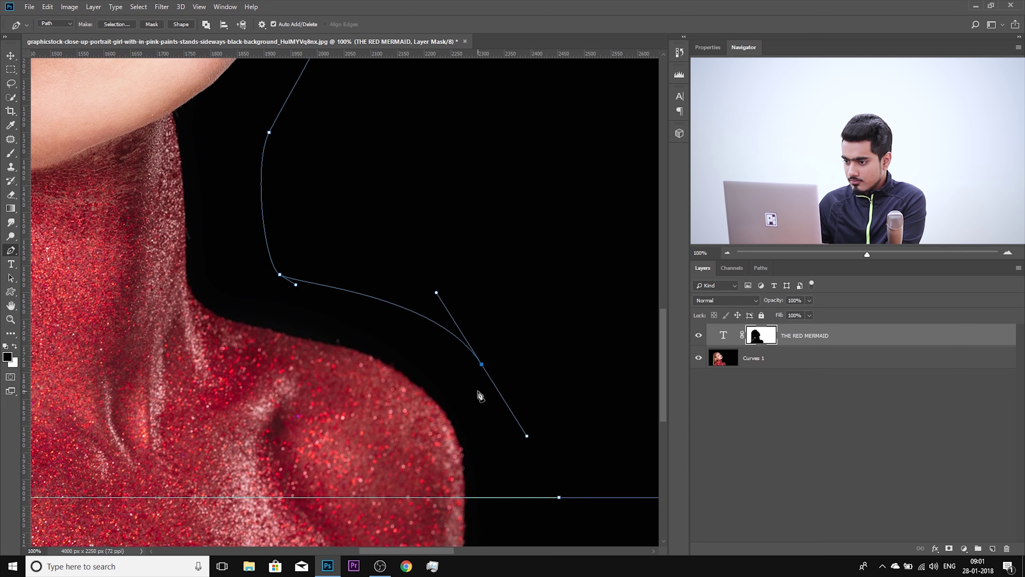
pyautogui.moveTo(482, 366); pyautogui.dragTo(508, 366)
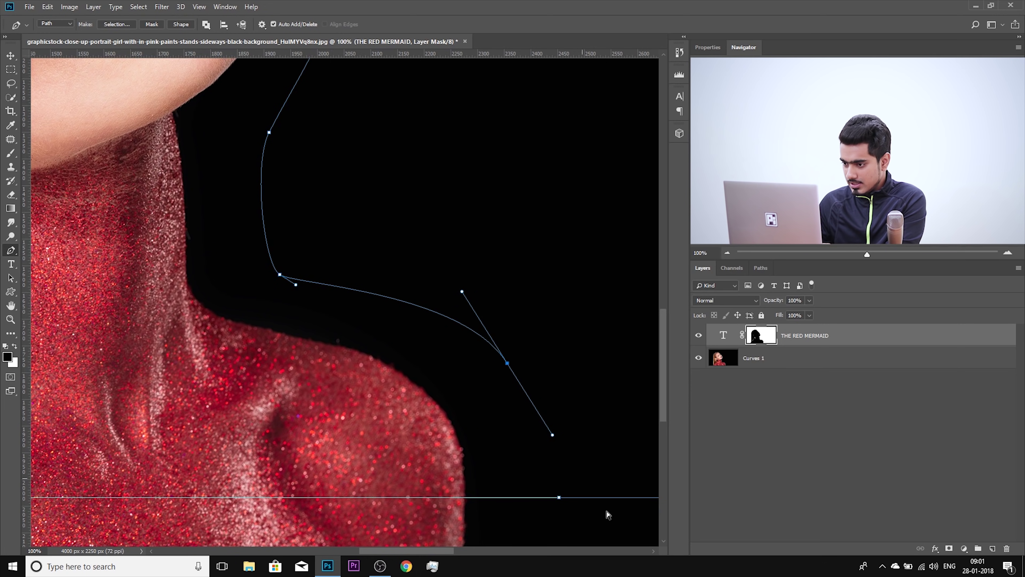
pyautogui.click(559, 498)
pyautogui.scroll(10, 384, 307)
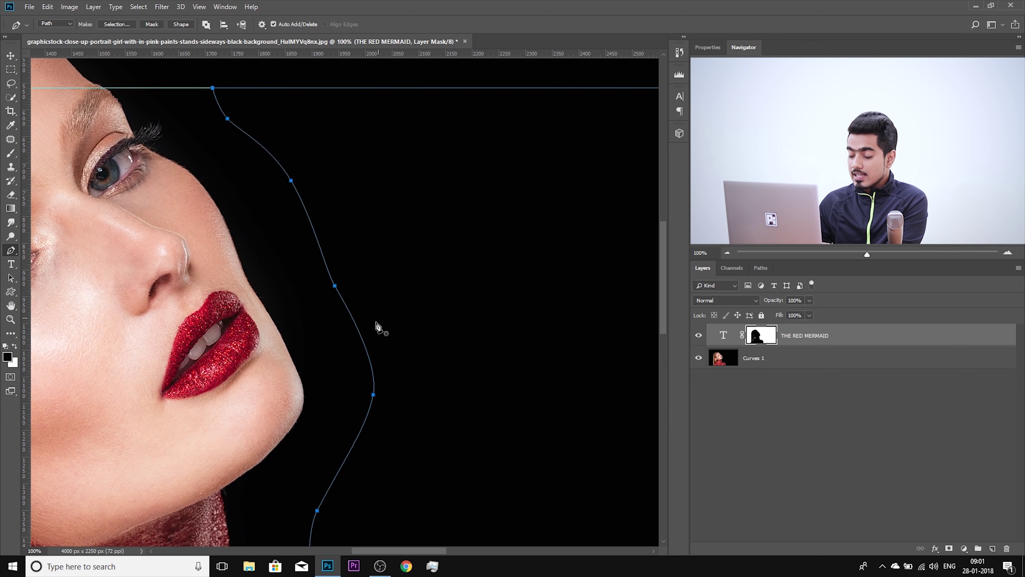
pyautogui.hotkey('ctrl', '-')
pyautogui.hotkey('ctrl', '-')
pyautogui.moveTo(380, 373); pyautogui.dragTo(342, 271)
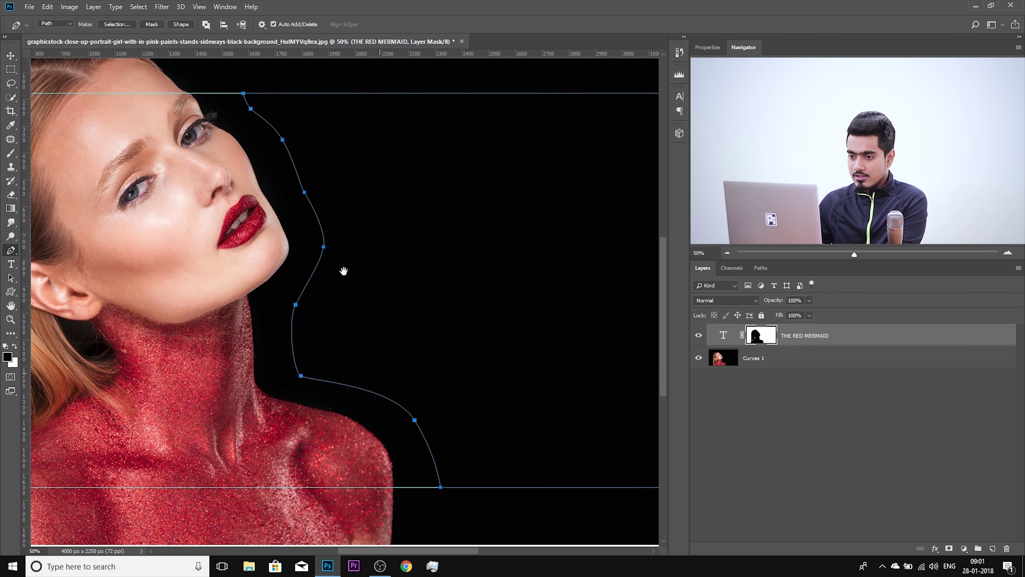
pyautogui.moveTo(296, 305); pyautogui.dragTo(293, 307)
pyautogui.hotkey('ctrl', 'z')
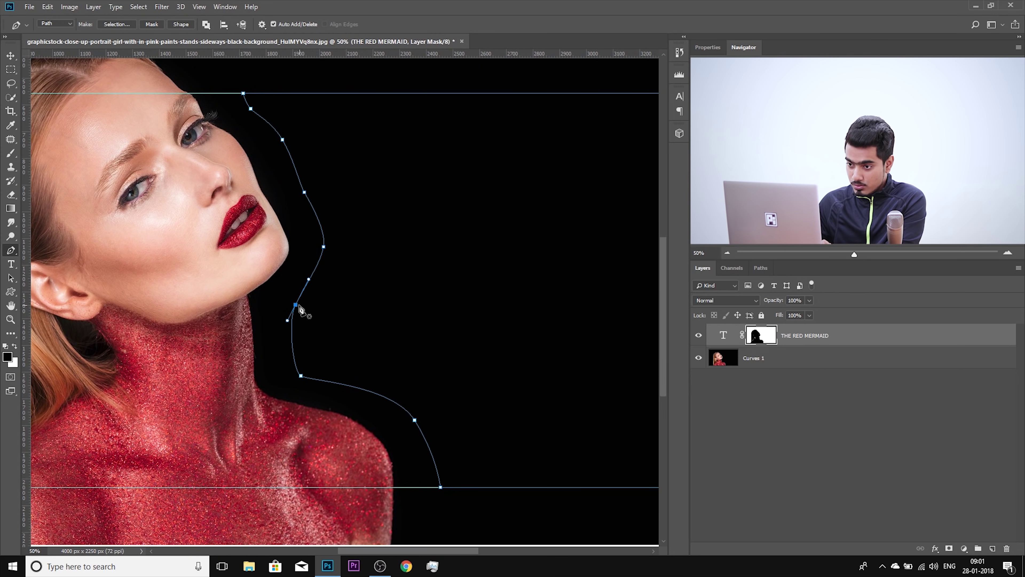
pyautogui.click(296, 305)
pyautogui.press('z')
pyautogui.hotkey('ctrl', 'z')
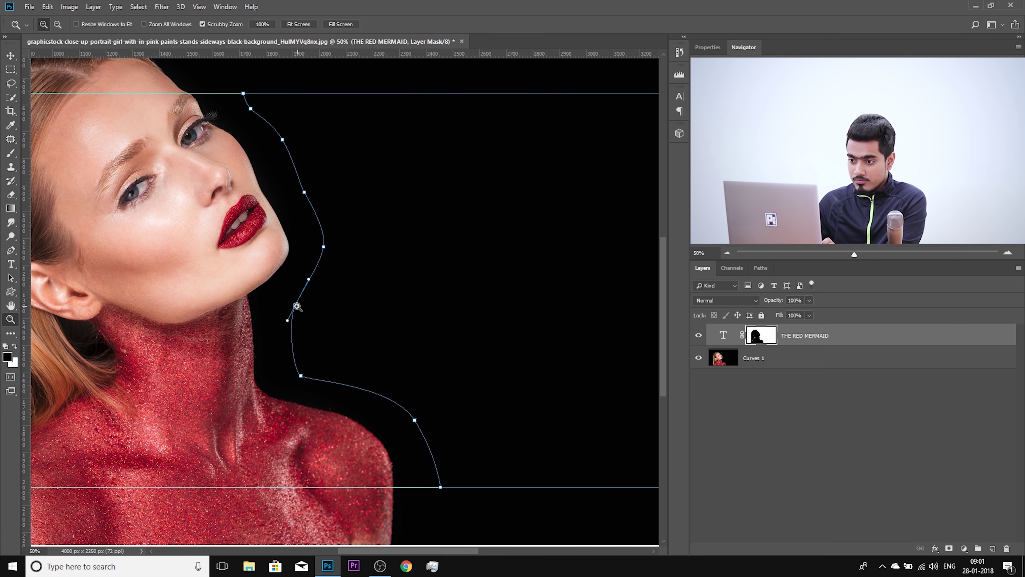
pyautogui.press('p')
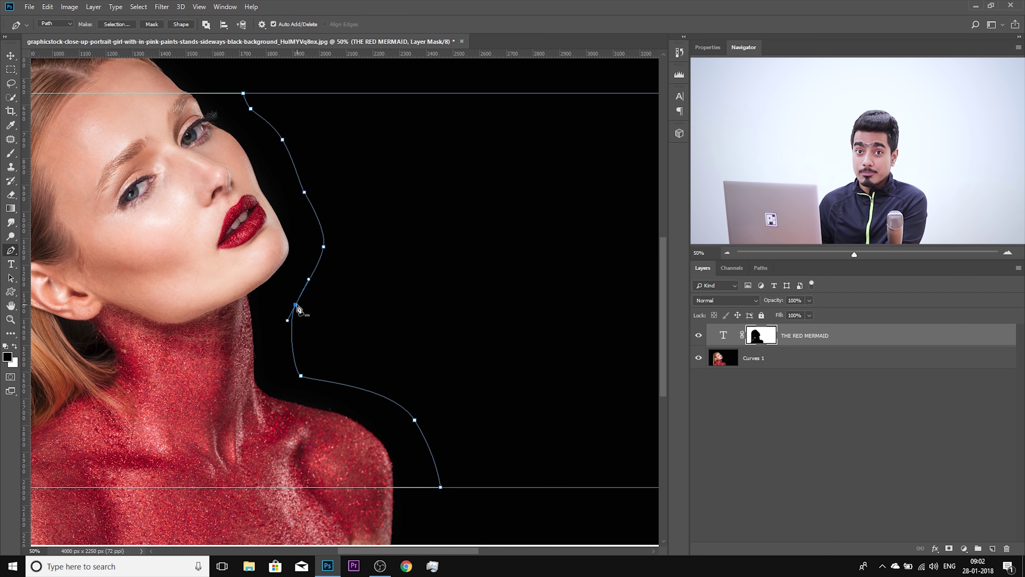
pyautogui.click(297, 305)
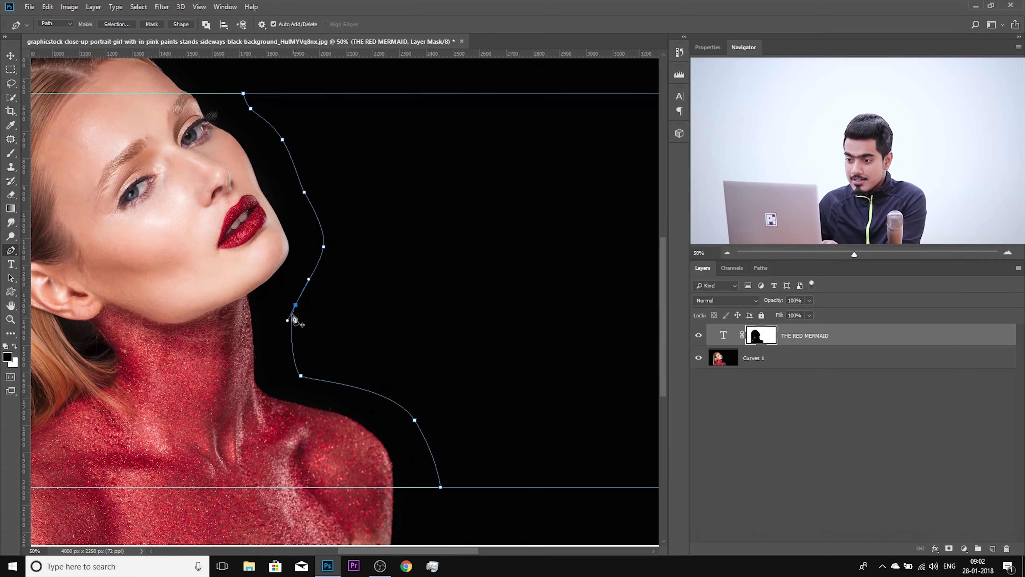
# Nudge the anchor points beside the eye, cheek, nose, chin and upper neck to smooth the path along the face
pyautogui.moveTo(296, 307); pyautogui.dragTo(290, 310)
pyautogui.moveTo(323, 247); pyautogui.dragTo(325, 259)
pyautogui.moveTo(305, 192); pyautogui.dragTo(303, 190)
pyautogui.moveTo(251, 109); pyautogui.dragTo(253, 108)
pyautogui.moveTo(282, 140); pyautogui.dragTo(280, 142)
pyautogui.moveTo(304, 191); pyautogui.dragTo(305, 195)
pyautogui.moveTo(325, 259); pyautogui.dragTo(326, 260)
pyautogui.moveTo(291, 309); pyautogui.dragTo(292, 311)
# Adjust the direction handles of the anchor point at the base of the neck to round that bend
pyautogui.keyDown('ctrl'); pyautogui.click(301, 375); pyautogui.keyUp('ctrl')
pyautogui.moveTo(343, 377); pyautogui.dragTo(346, 361)
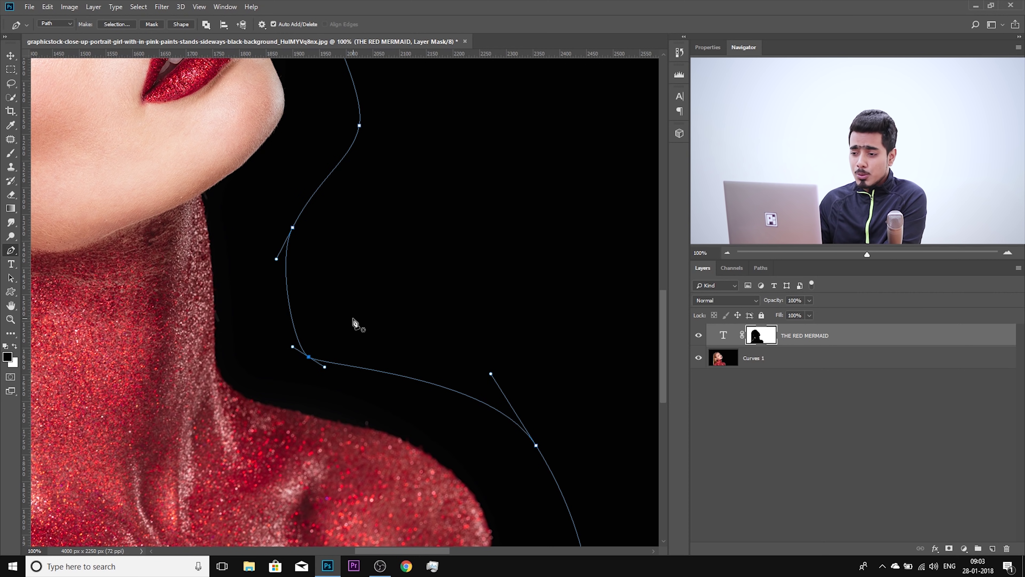
pyautogui.moveTo(326, 367); pyautogui.dragTo(346, 385)
pyautogui.moveTo(294, 347)
pyautogui.mouseDown()
pyautogui.moveTo(283, 335)
pyautogui.moveTo(311, 350)
pyautogui.mouseUp()
# Lengthen the shoulder anchor's upper direction handle and nudge the two neck anchor points to smooth the curve
pyautogui.moveTo(468, 421); pyautogui.dragTo(440, 327)
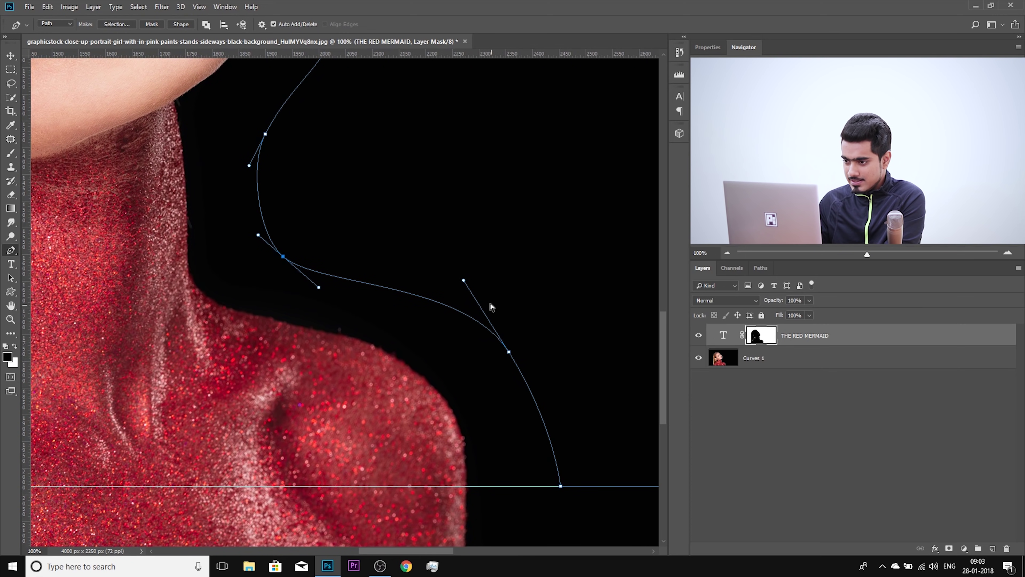
pyautogui.moveTo(464, 281); pyautogui.dragTo(450, 256)
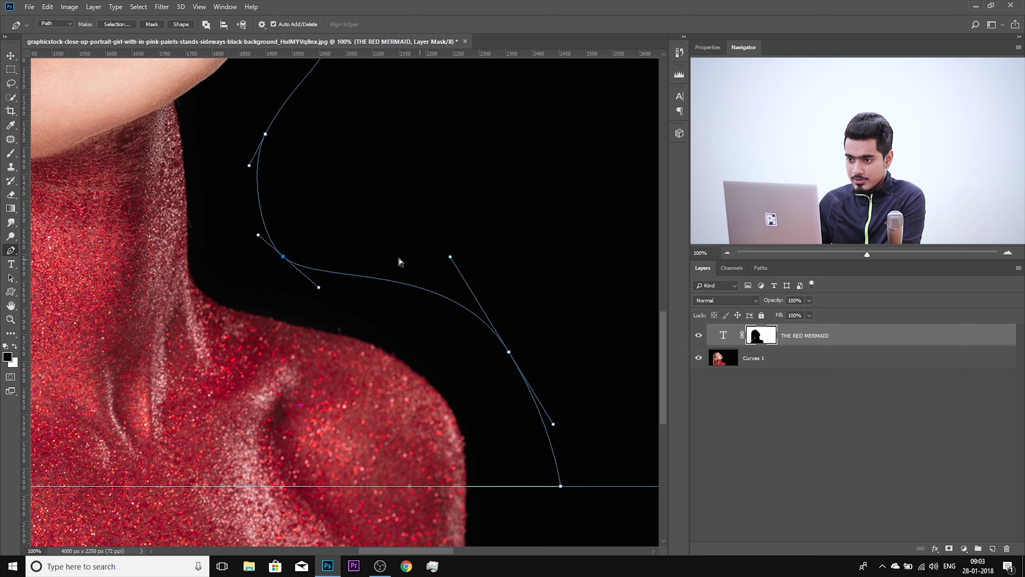
pyautogui.moveTo(283, 258); pyautogui.dragTo(286, 256)
pyautogui.moveTo(265, 137); pyautogui.dragTo(268, 127)
# Start a text area with the Type tool inside the closed path beside the model
pyautogui.hotkey('ctrl', '-')
pyautogui.hotkey('ctrl', '-')
pyautogui.hotkey('ctrl', '-')
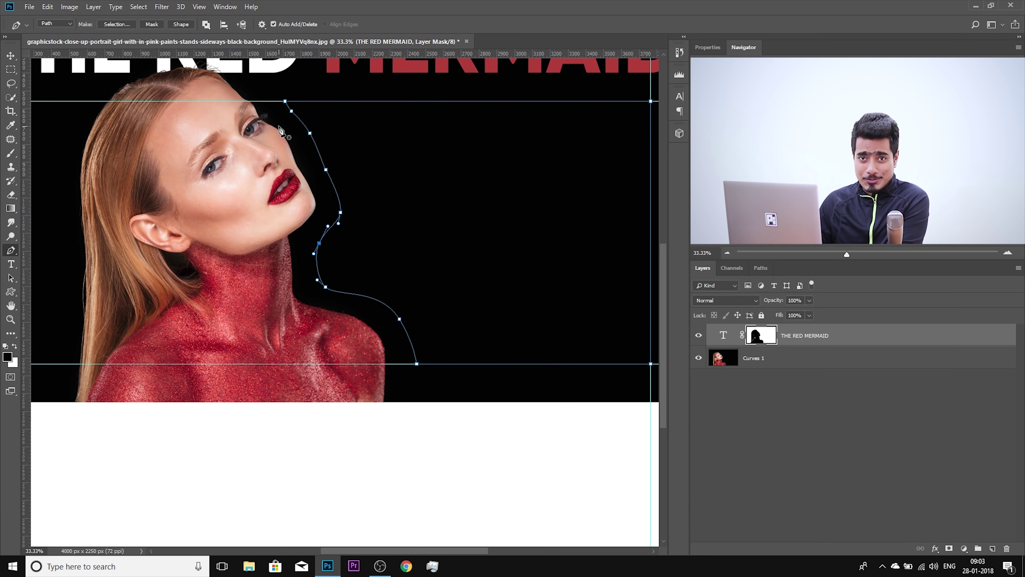
pyautogui.click(11, 264)
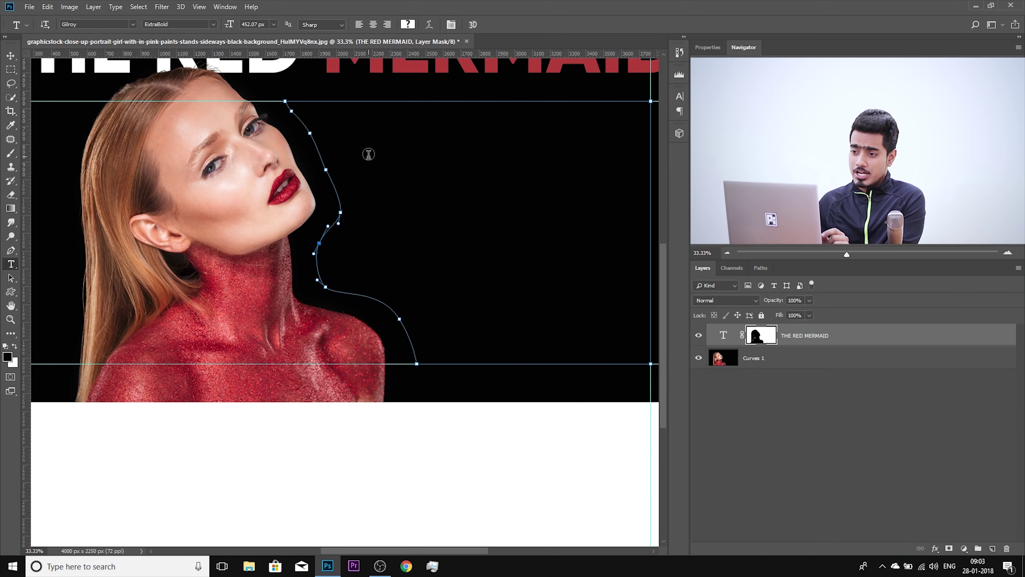
pyautogui.click(355, 133)
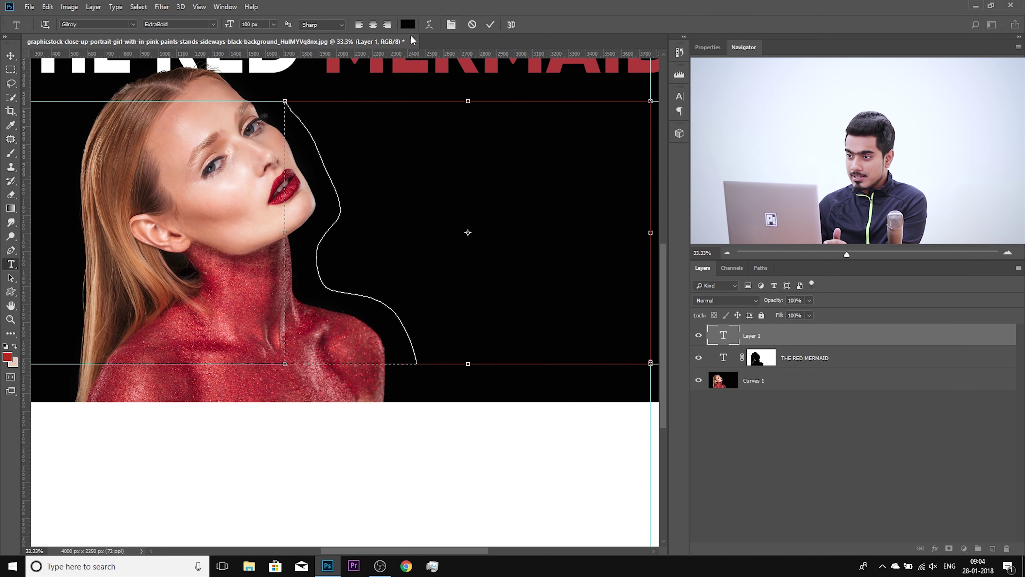
# Set the text colour to white (ffffff) and fill the path-shaped text area with Lorem Ipsum placeholder text
pyautogui.click(407, 24)
pyautogui.write('ffffff')
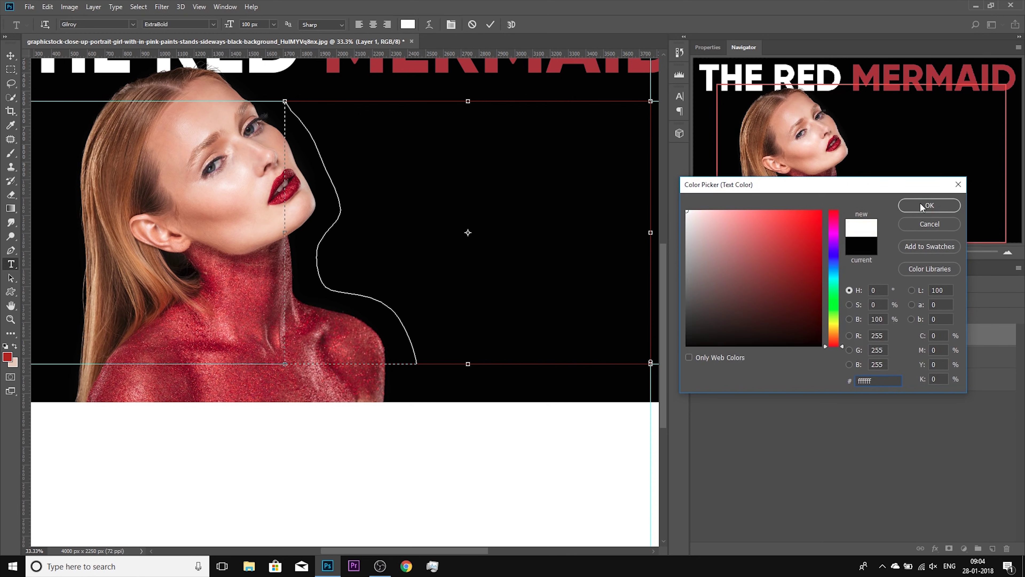
pyautogui.click(922, 206)
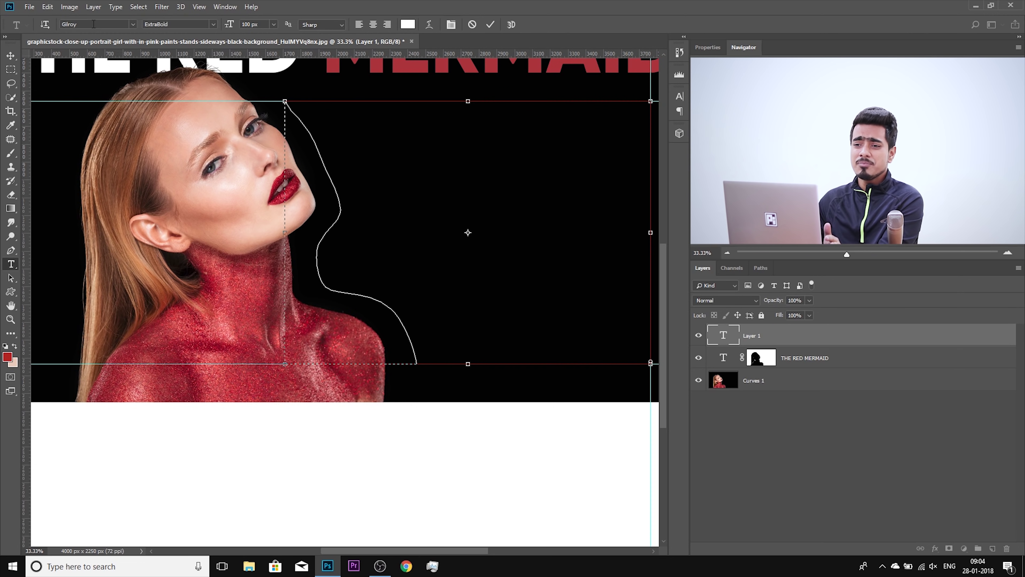
pyautogui.click(114, 8)
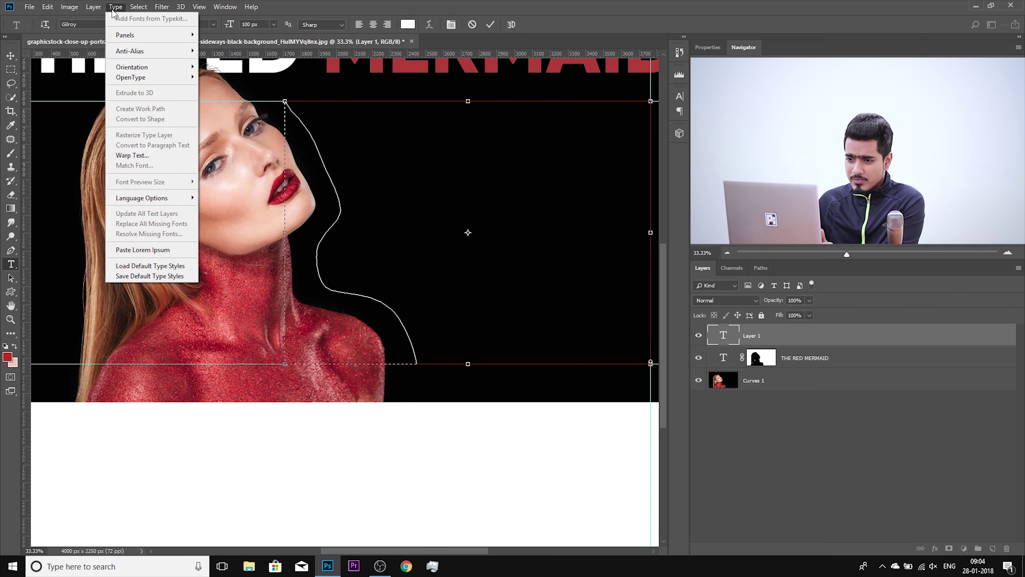
pyautogui.click(143, 249)
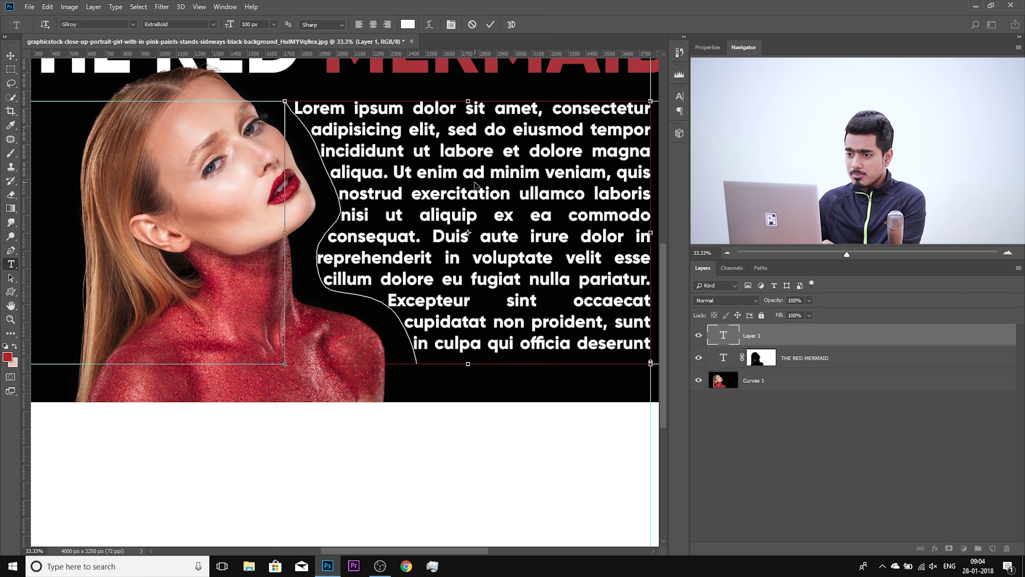
# Select all the placeholder text and reduce its font size to 55 px
pyautogui.hotkey('ctrl', 'a')
pyautogui.click(274, 24)
pyautogui.click(273, 25)
pyautogui.click(274, 24)
pyautogui.click(238, 32)
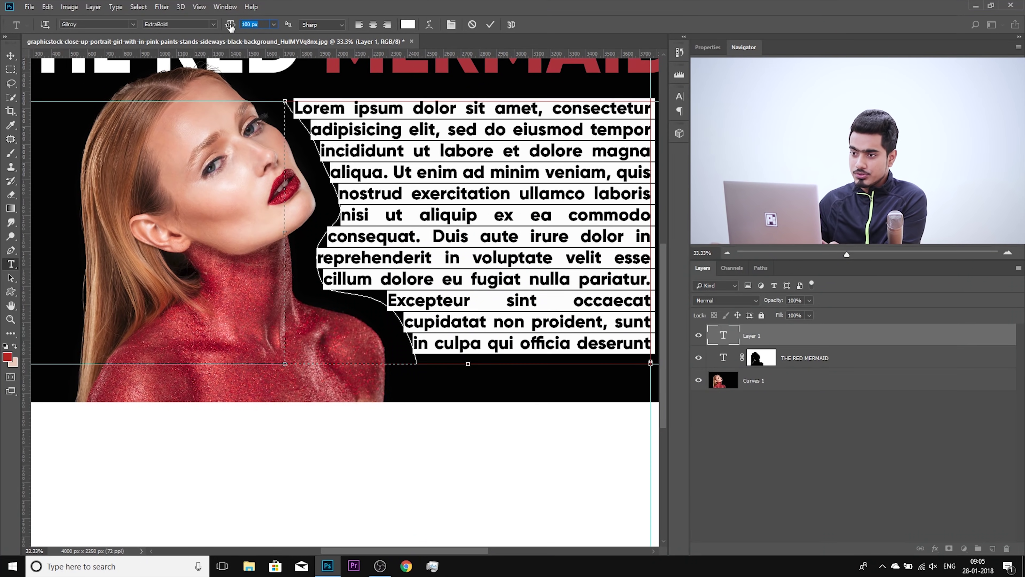
pyautogui.moveTo(230, 26); pyautogui.dragTo(207, 27)
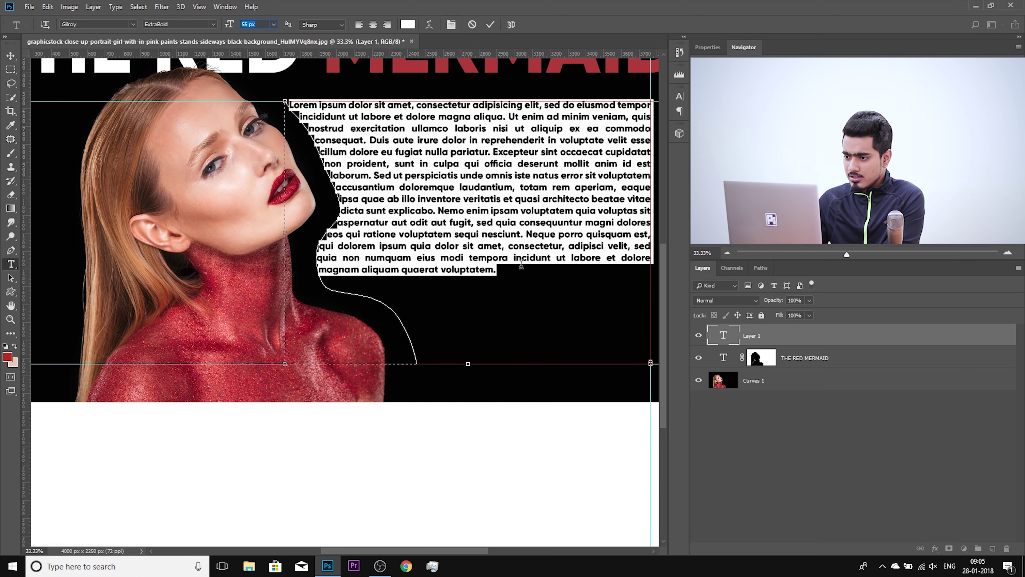
# Copy the whole placeholder text and paste it twice, so a second paragraph fills the rest of the shape
pyautogui.click(512, 269)
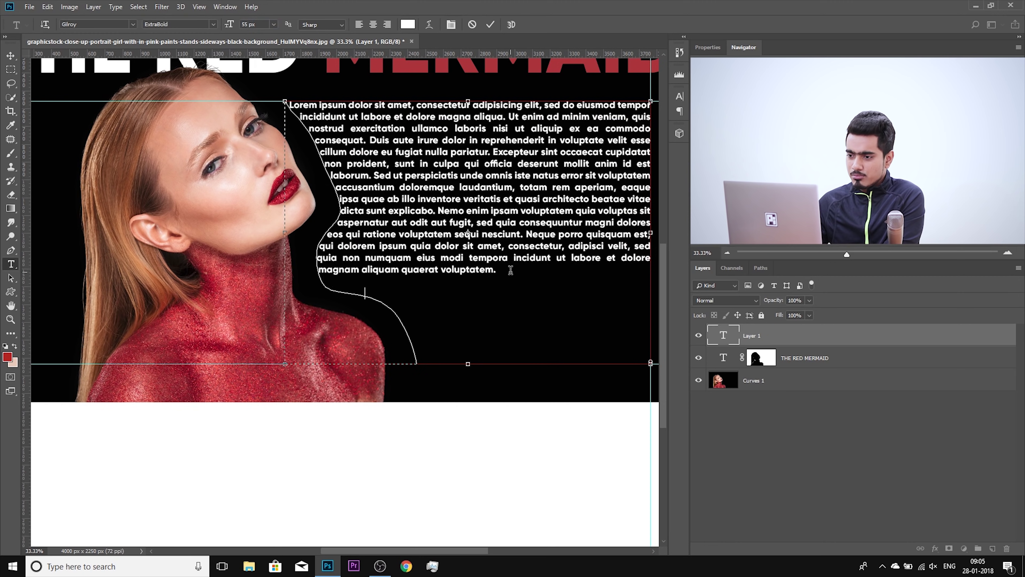
pyautogui.hotkey('ctrl', 'a')
pyautogui.hotkey('ctrl', 'c')
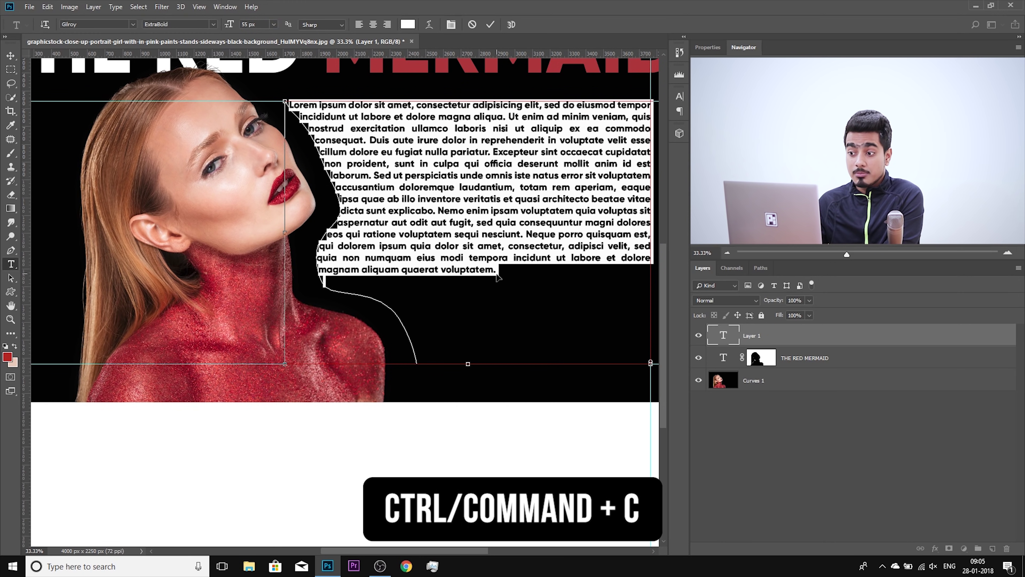
pyautogui.hotkey('ctrl', 'v')
pyautogui.hotkey('ctrl', 'v')
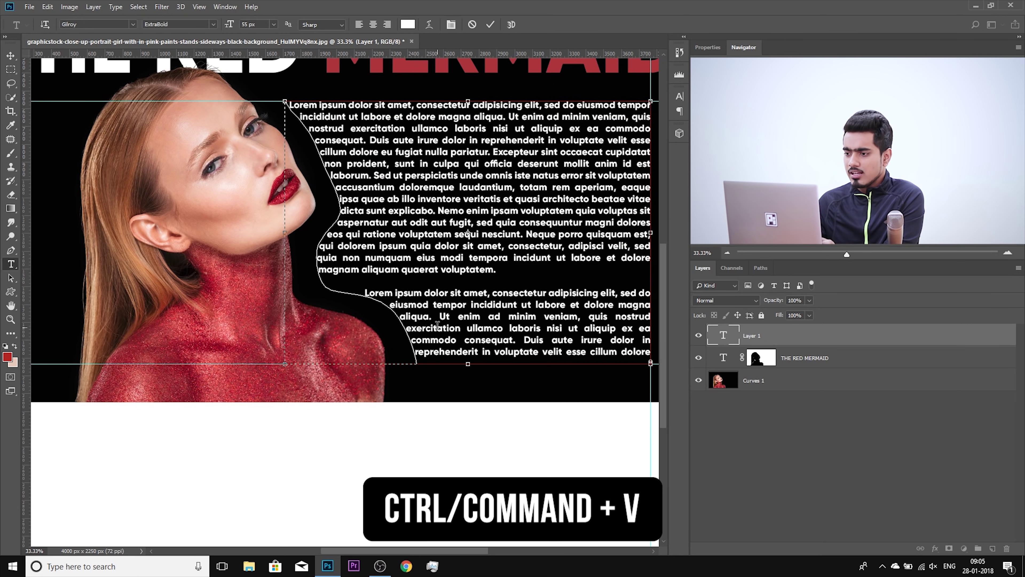
# Change the font of all the body text to Minion Variable Concept Regular and commit the text
pyautogui.hotkey('ctrl', 'a')
pyautogui.click(112, 23)
pyautogui.write('minion')
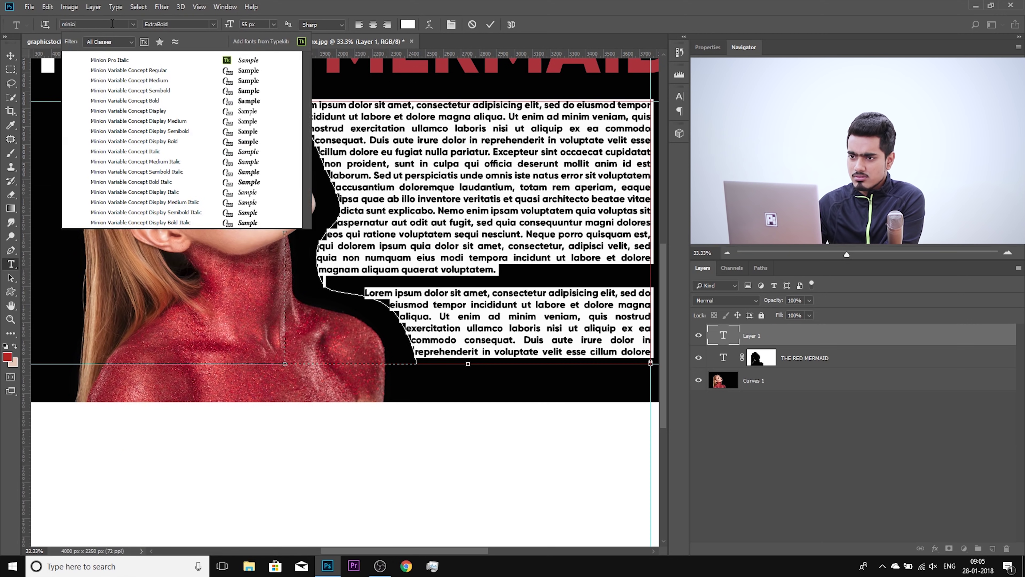
pyautogui.click(124, 69)
pyautogui.click(9, 55)
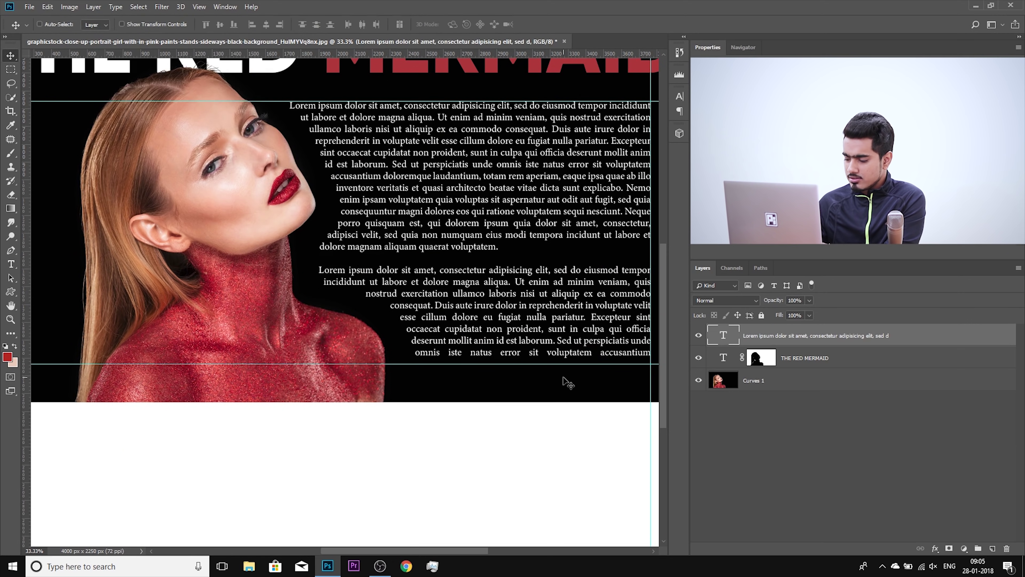
# Reopen the body text with its paragraph settings and try Justify last centered, returning to Justify last left
pyautogui.hotkey('ctrl', '-')
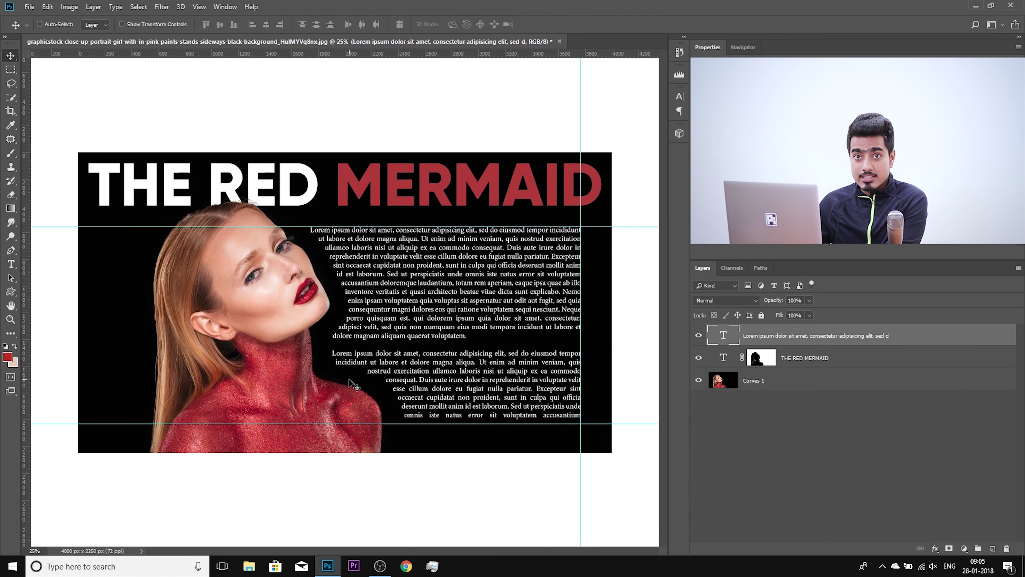
pyautogui.doubleClick(725, 336)
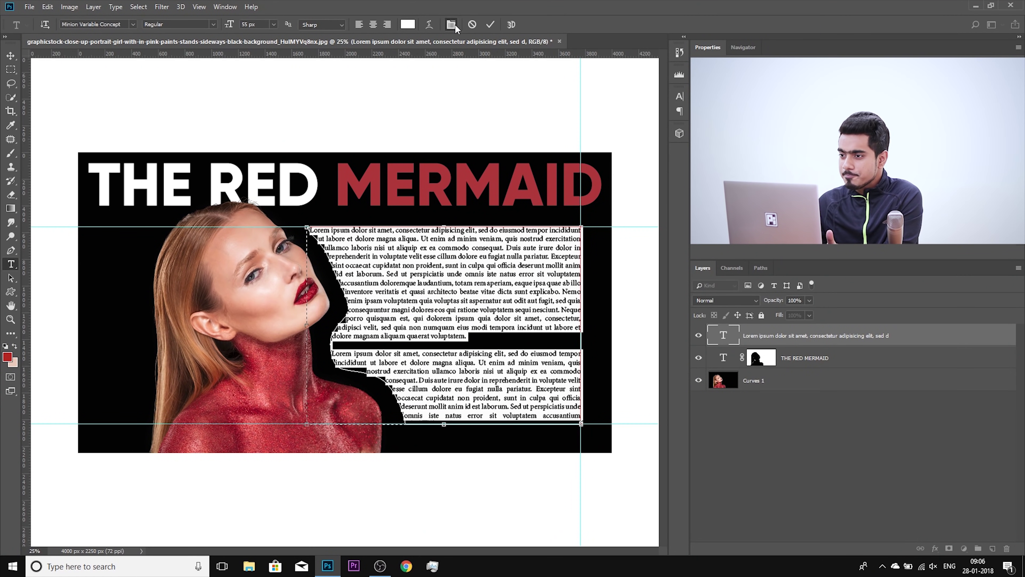
pyautogui.click(452, 25)
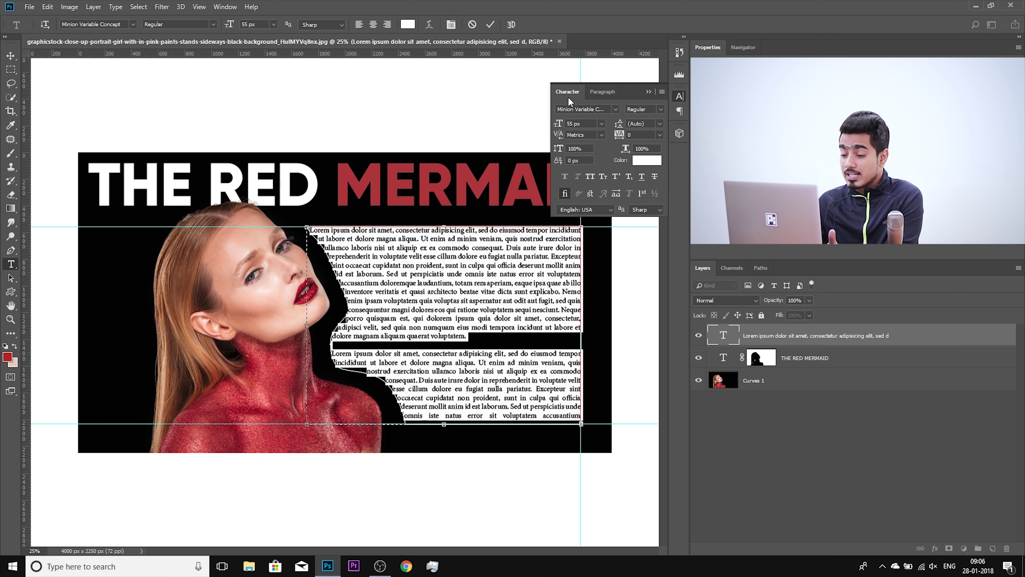
pyautogui.click(601, 97)
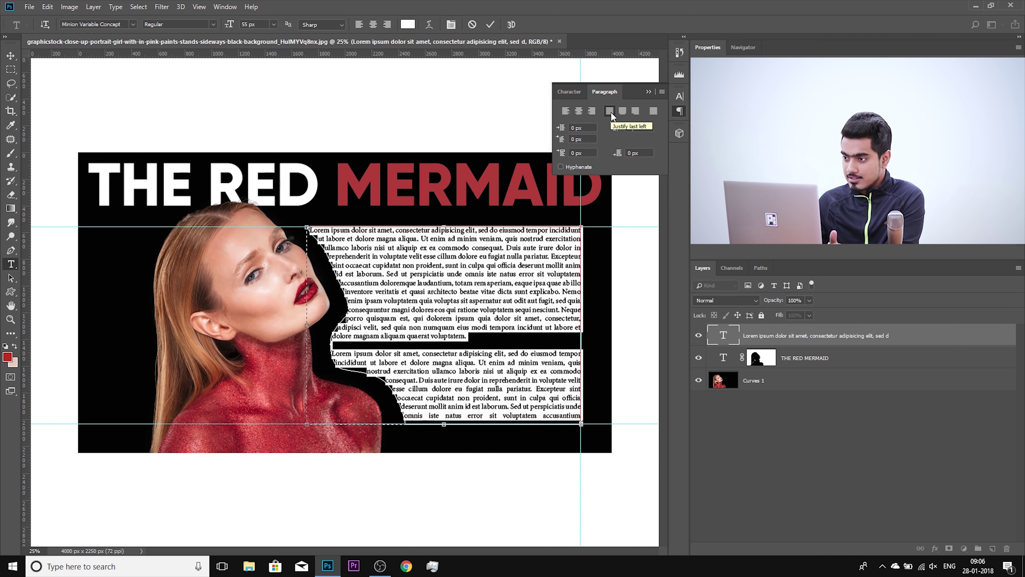
pyautogui.click(623, 111)
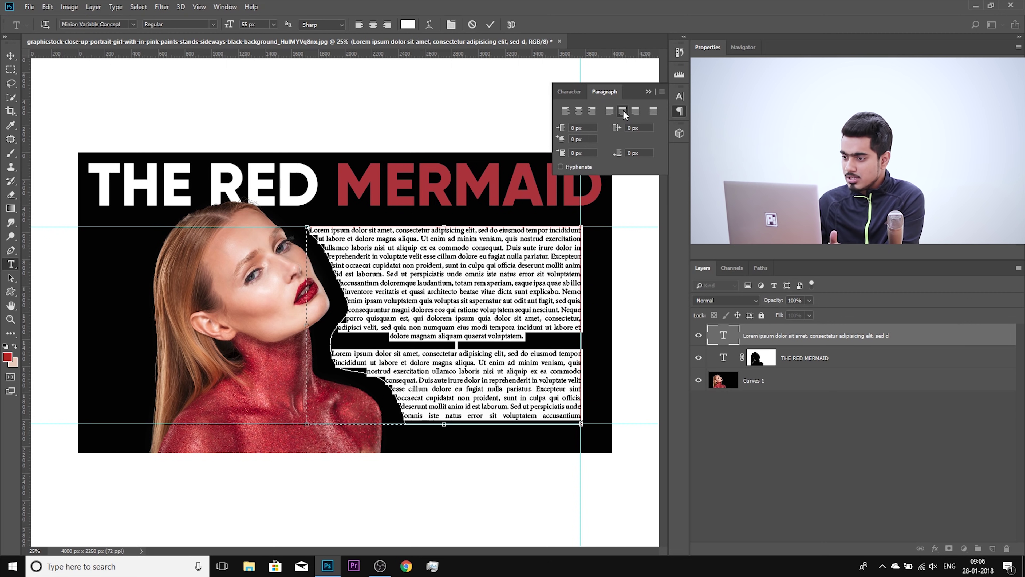
pyautogui.click(608, 113)
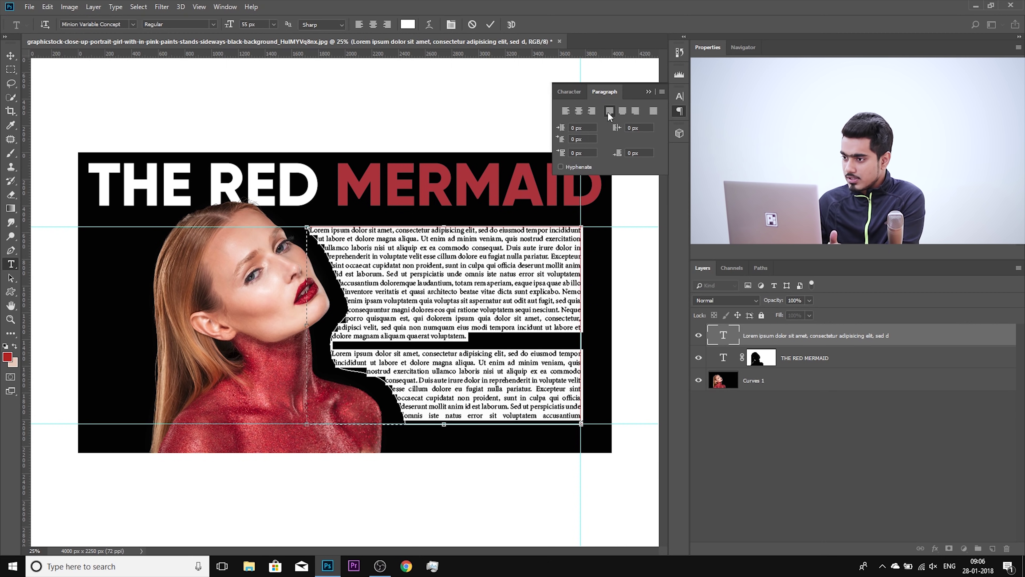
# Compare plain left alignment with Justify last left on the body text, switching between them twice
pyautogui.click(566, 112)
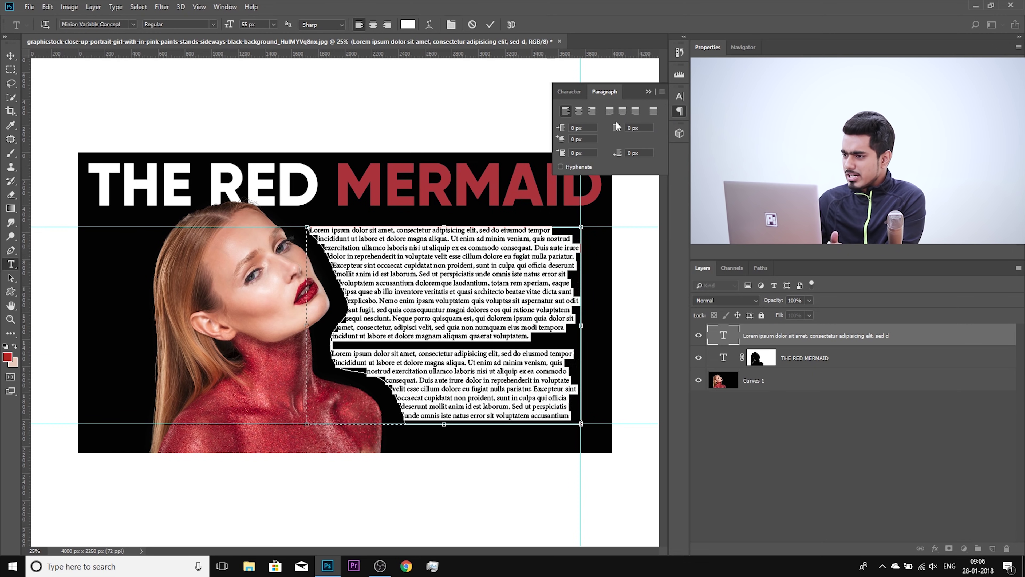
pyautogui.click(610, 110)
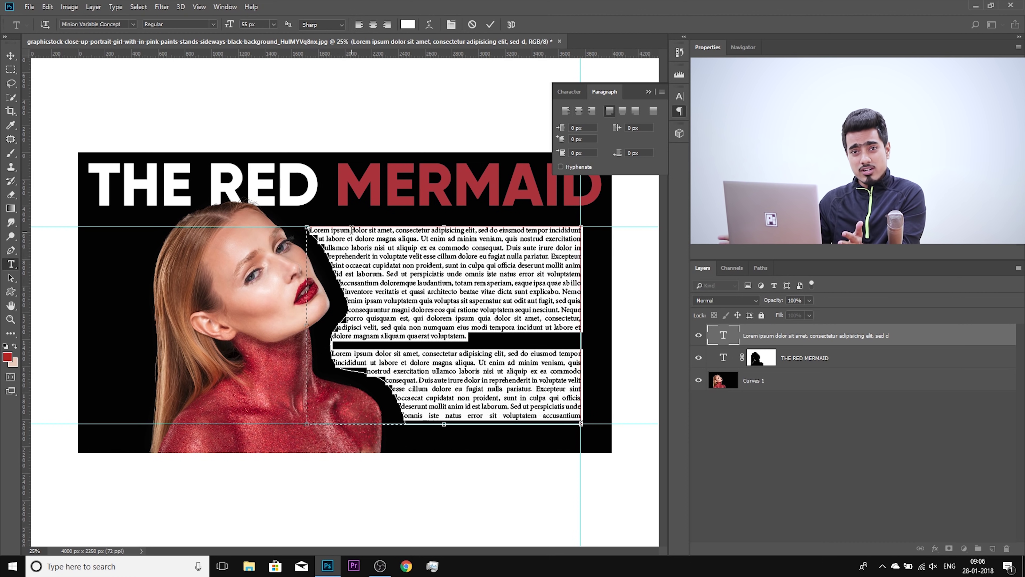
pyautogui.click(566, 110)
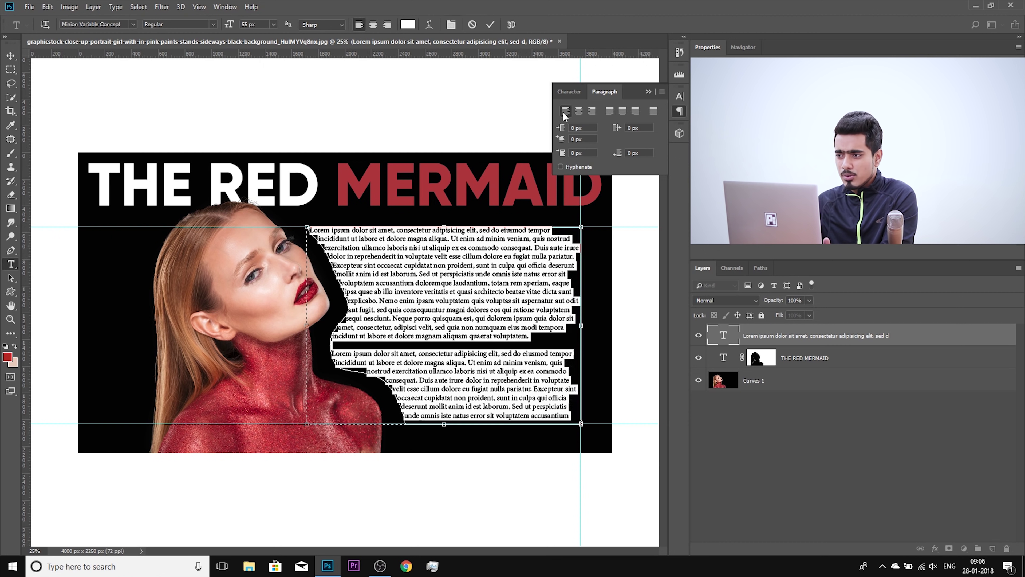
pyautogui.click(610, 111)
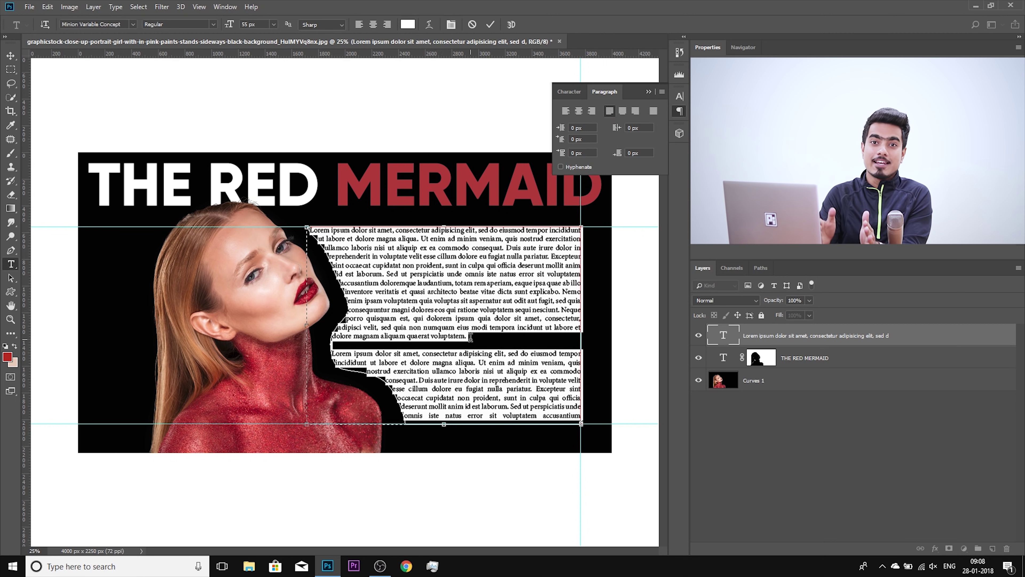
# Try justifying the body text with its last line right-aligned, centred and fully stretched
pyautogui.click(635, 113)
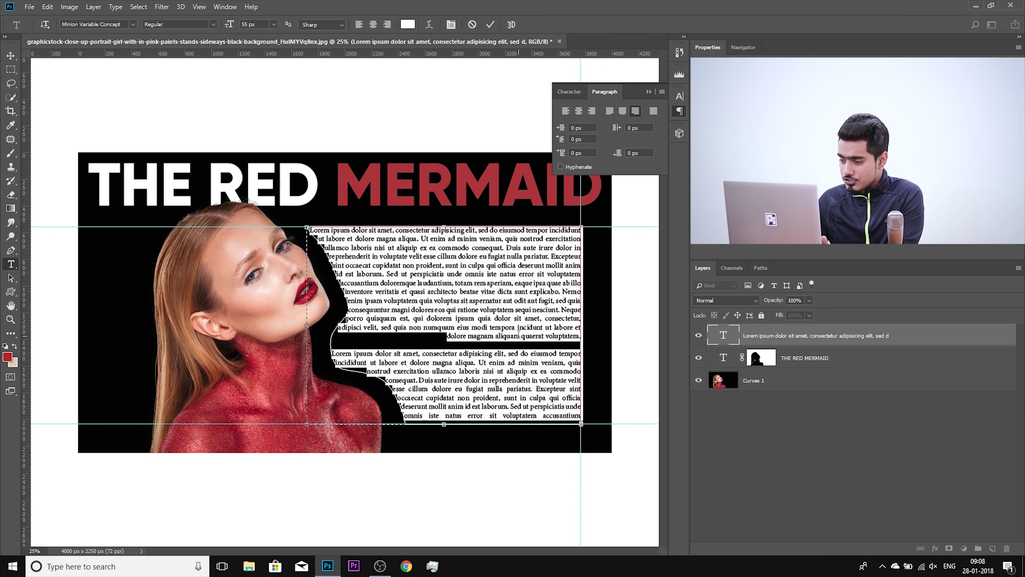
pyautogui.click(623, 114)
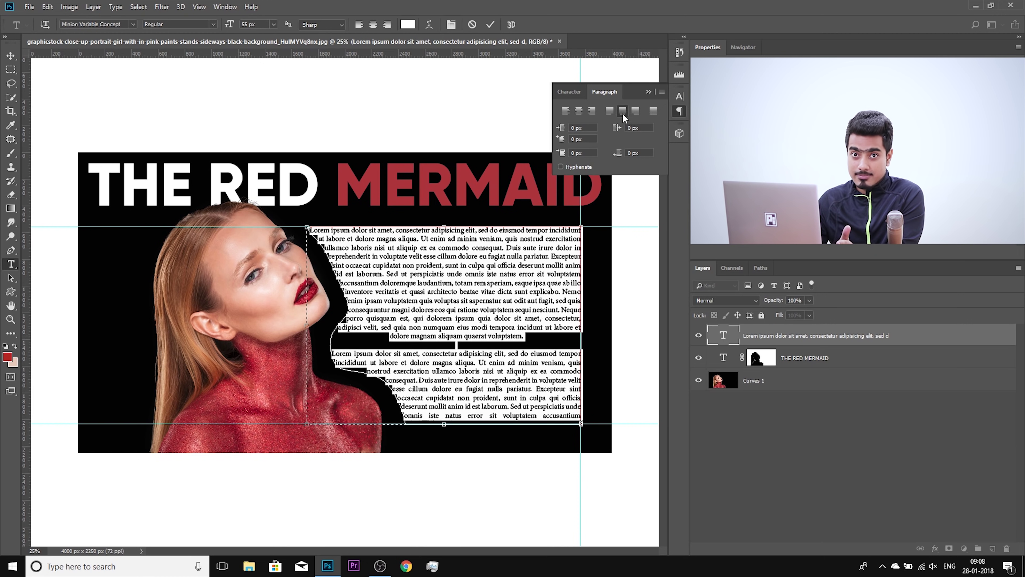
pyautogui.click(634, 113)
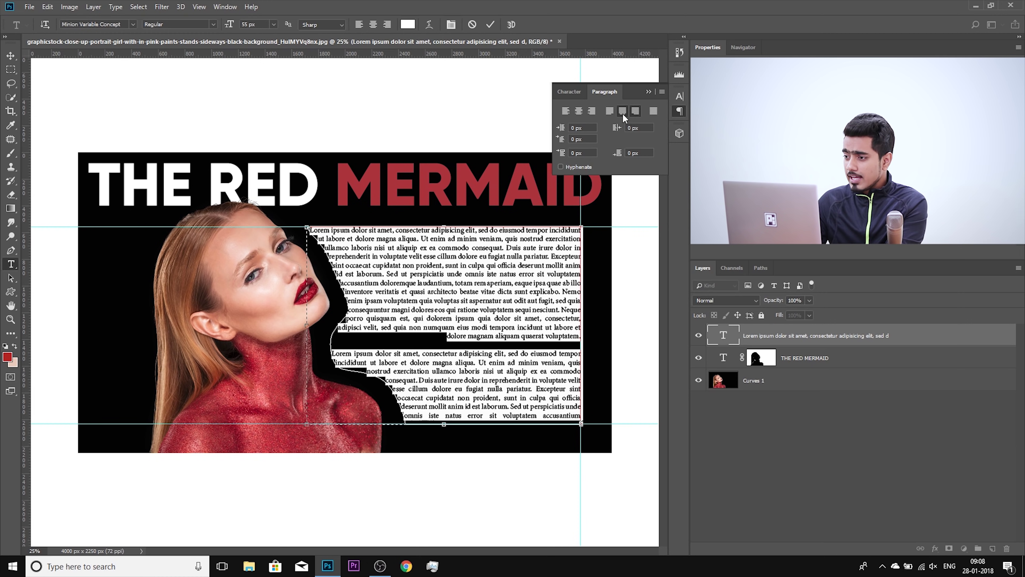
pyautogui.click(653, 110)
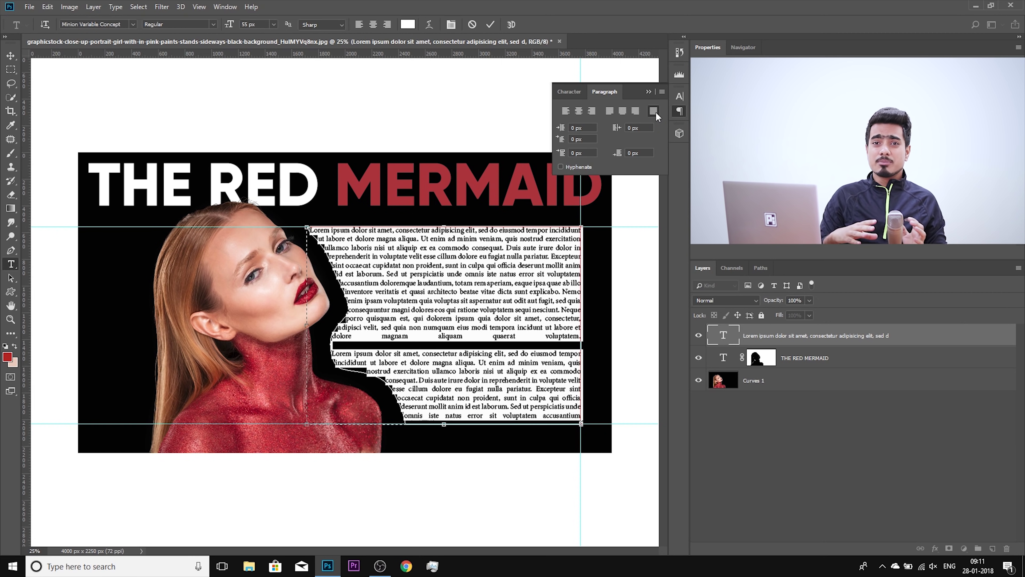
pyautogui.click(649, 92)
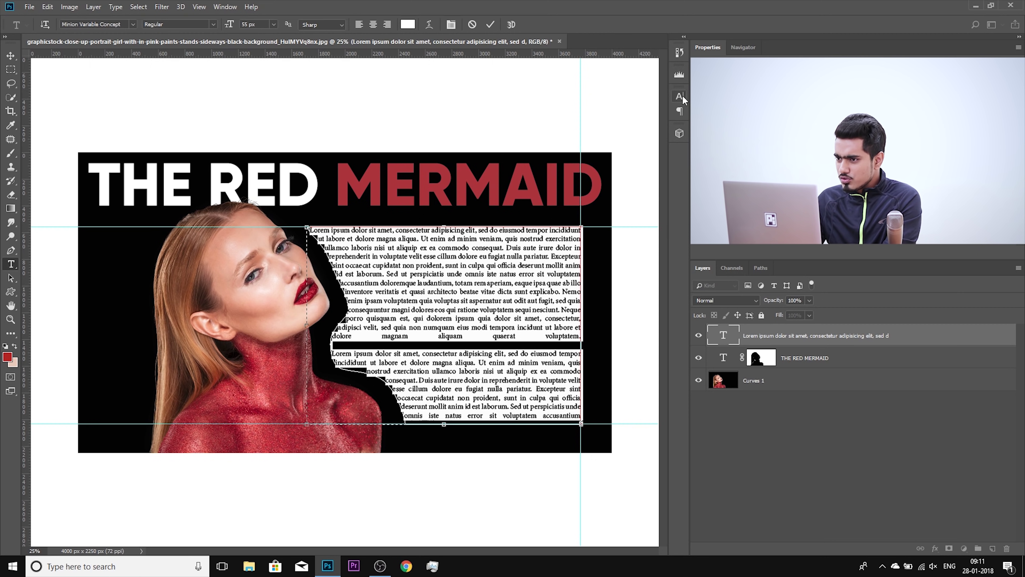
# Set the body text to Justify last left, commit it and hide the guides
pyautogui.click(452, 25)
pyautogui.click(603, 92)
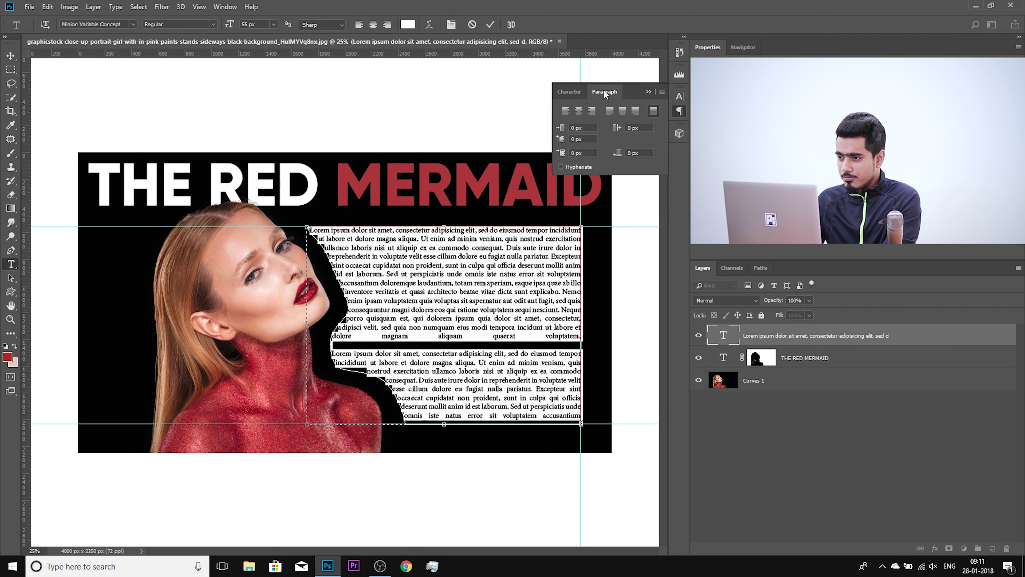
pyautogui.click(610, 114)
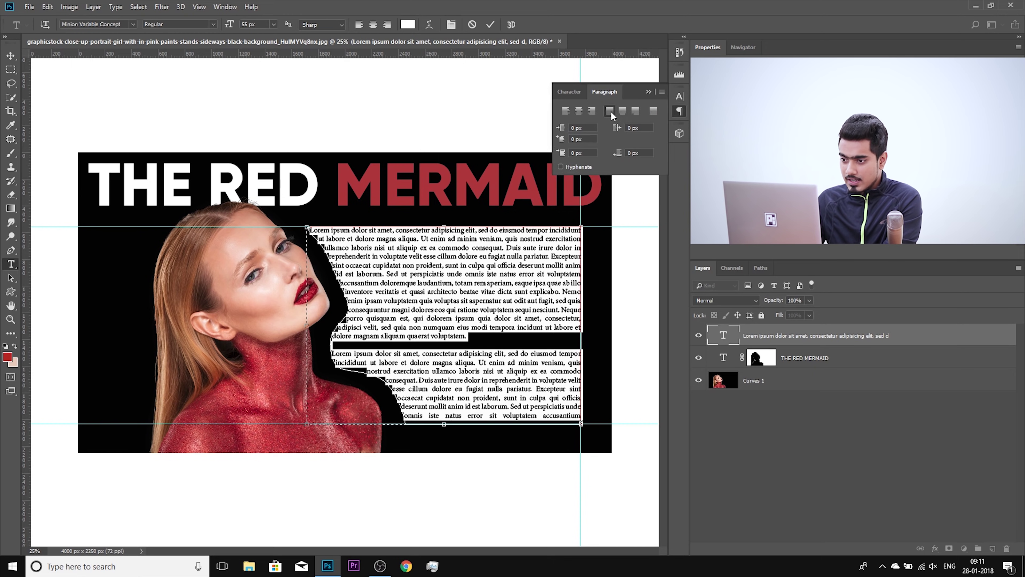
pyautogui.click(10, 56)
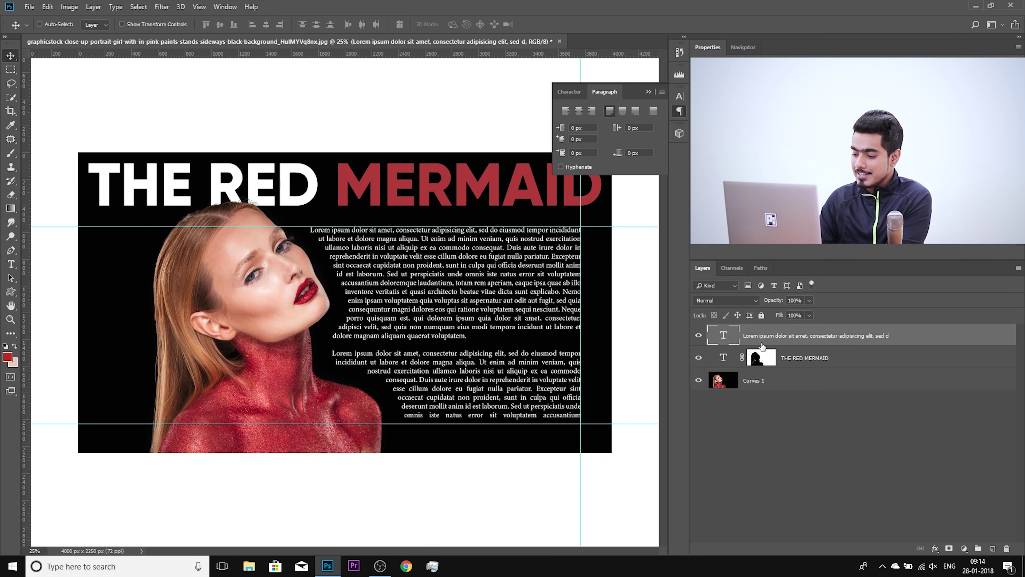
pyautogui.hotkey('ctrl', ';')
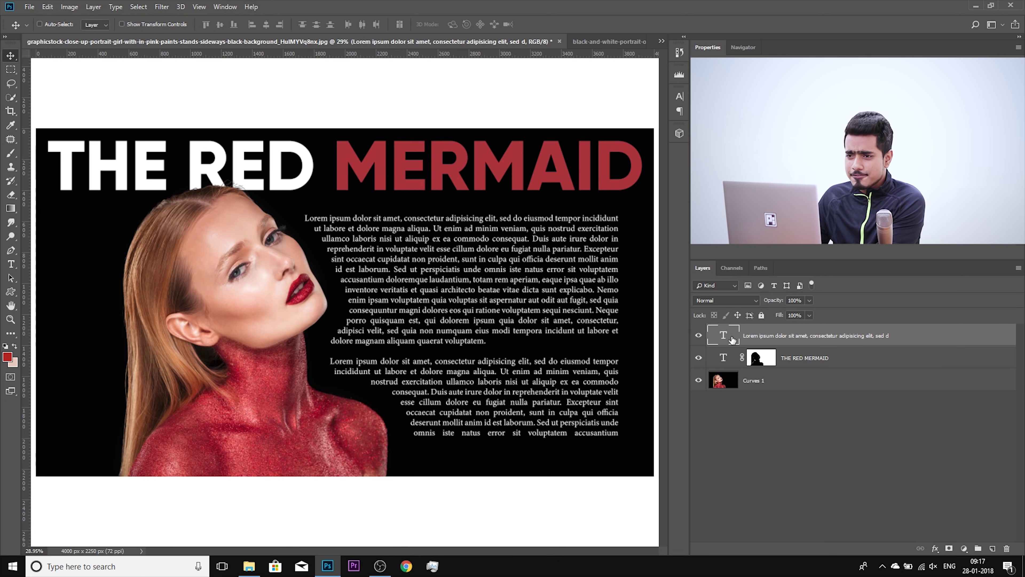
# Reopen and commit the body text, then reselect its layer to show the type layer properties
pyautogui.doubleClick(724, 335)
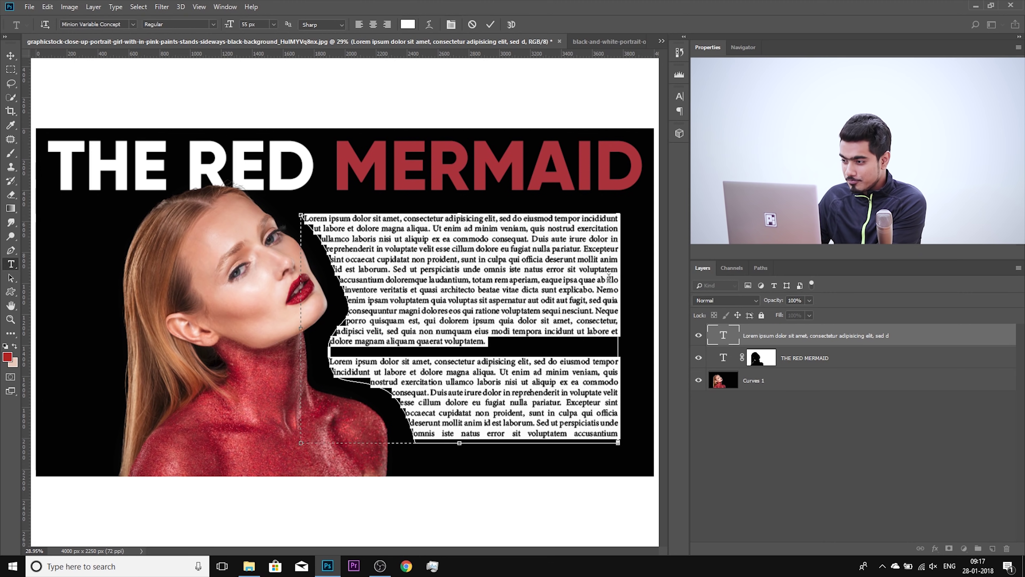
pyautogui.hotkey('ctrl', 'Return')
pyautogui.press('v')
pyautogui.click(790, 356)
pyautogui.click(777, 340)
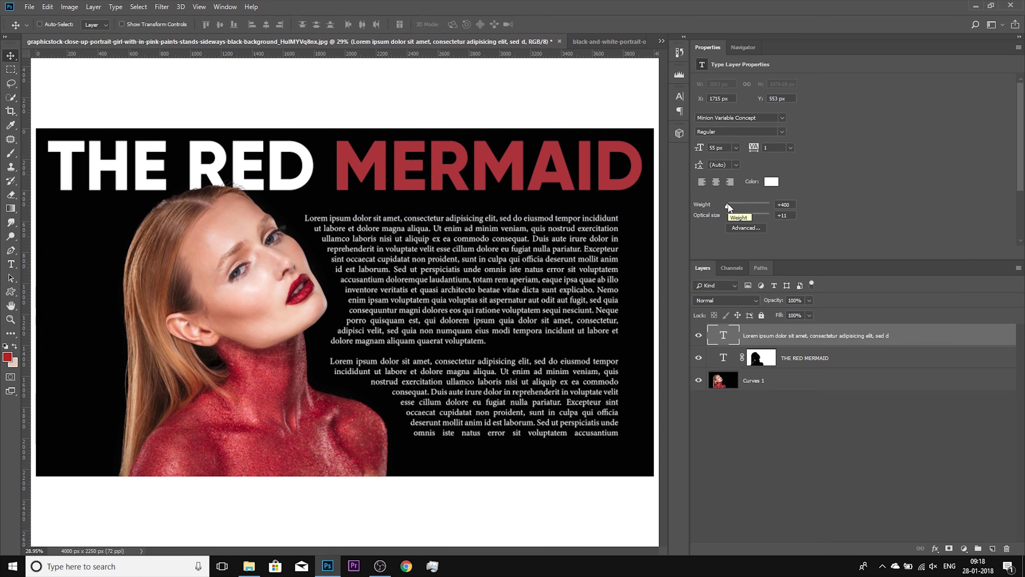
# Set the body text's variable font weight to 419 and its optical size to about 22
pyautogui.hotkey('ctrl', '+')
pyautogui.hotkey('ctrl', '+')
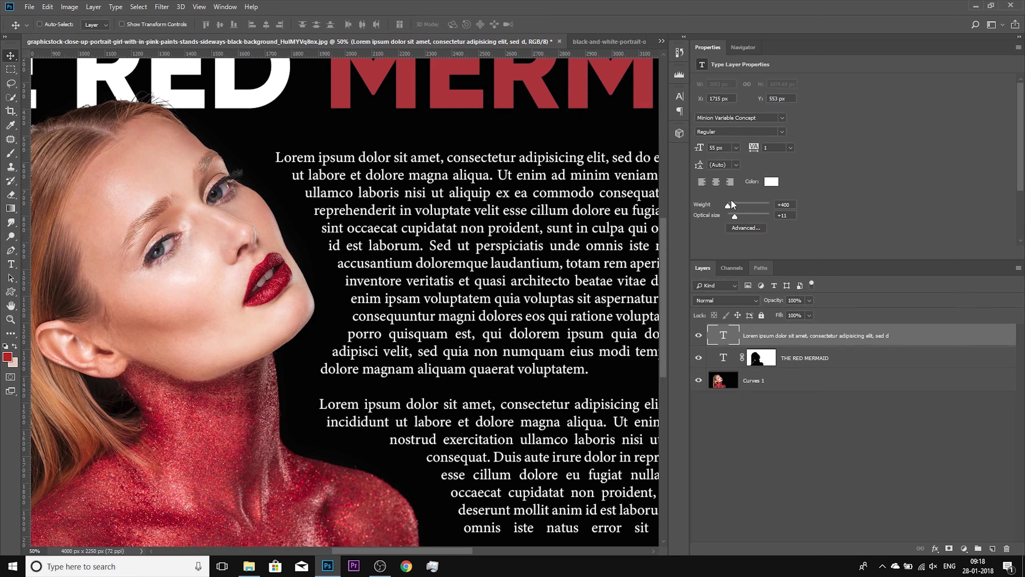
pyautogui.moveTo(733, 206); pyautogui.dragTo(765, 207)
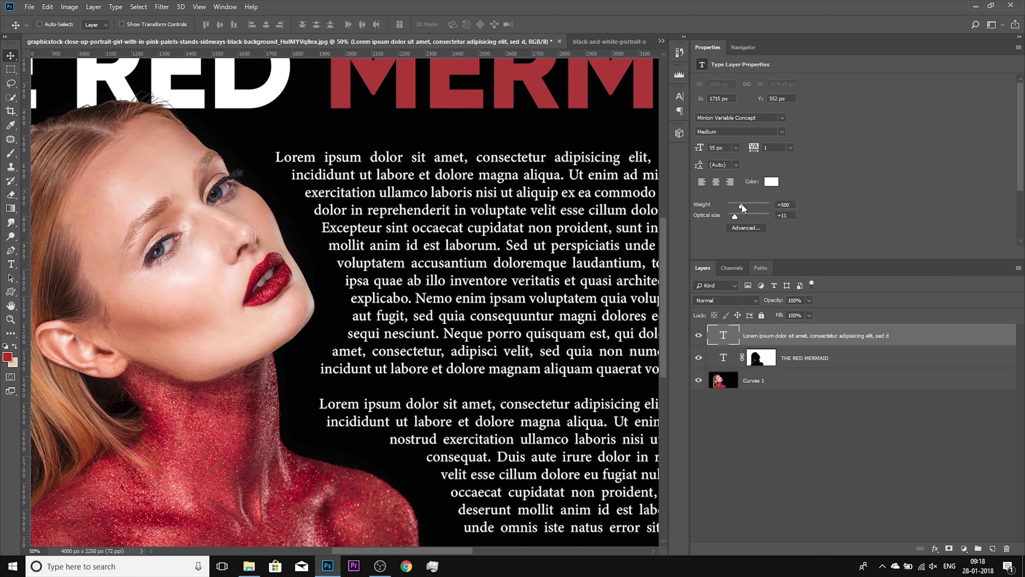
pyautogui.moveTo(736, 205); pyautogui.dragTo(732, 206)
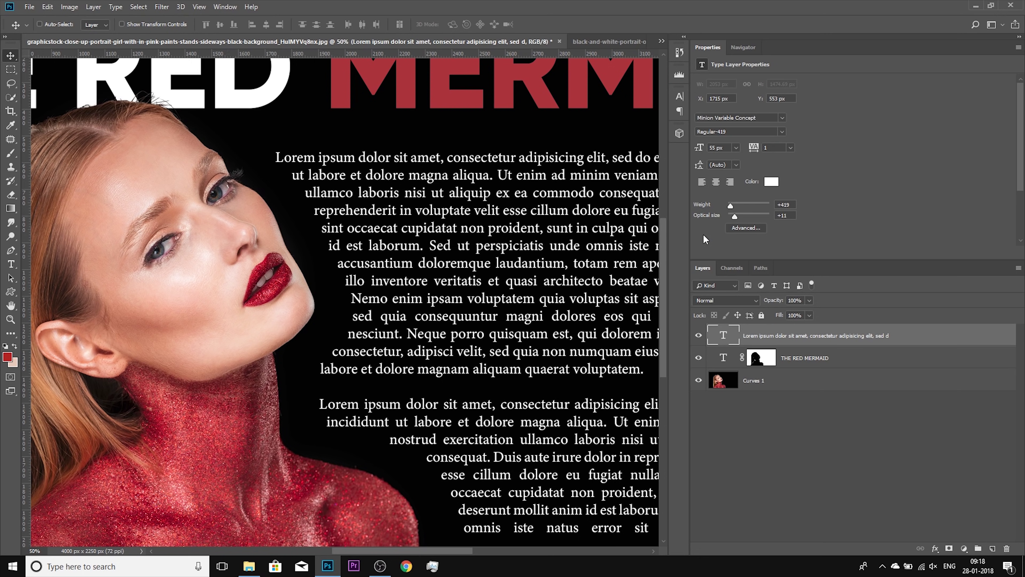
pyautogui.moveTo(735, 217); pyautogui.dragTo(758, 216)
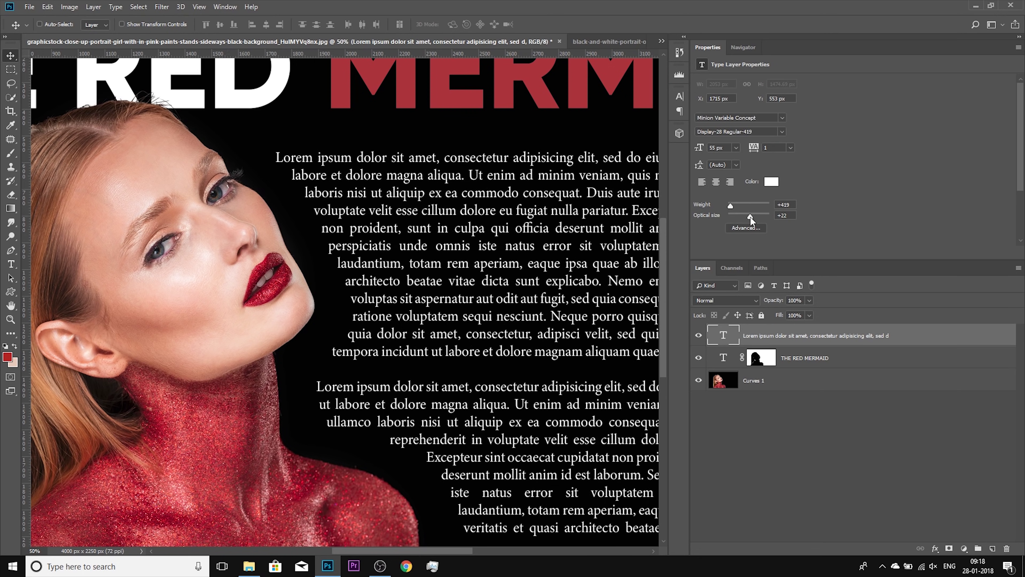